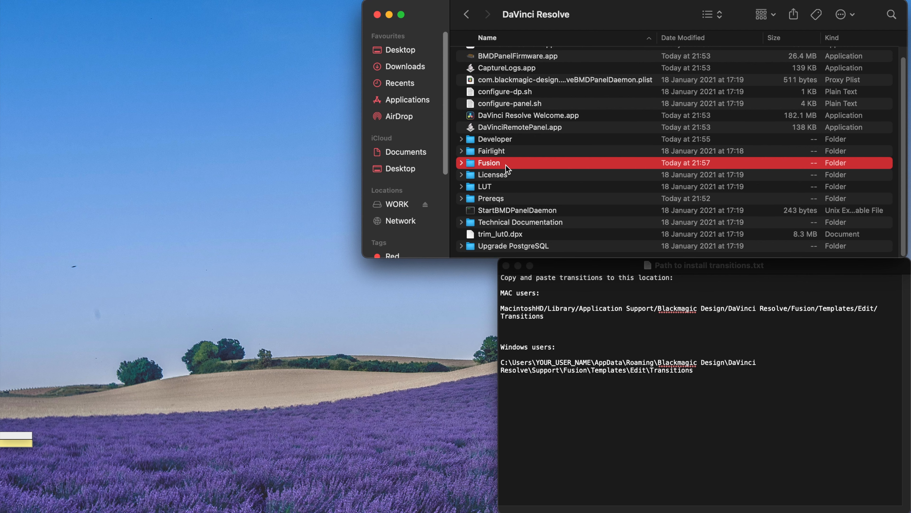
- In Finder, navigate into the Fusion > Templates > Edit folder
{"action": "double_click", "coordinate": [505, 165]}
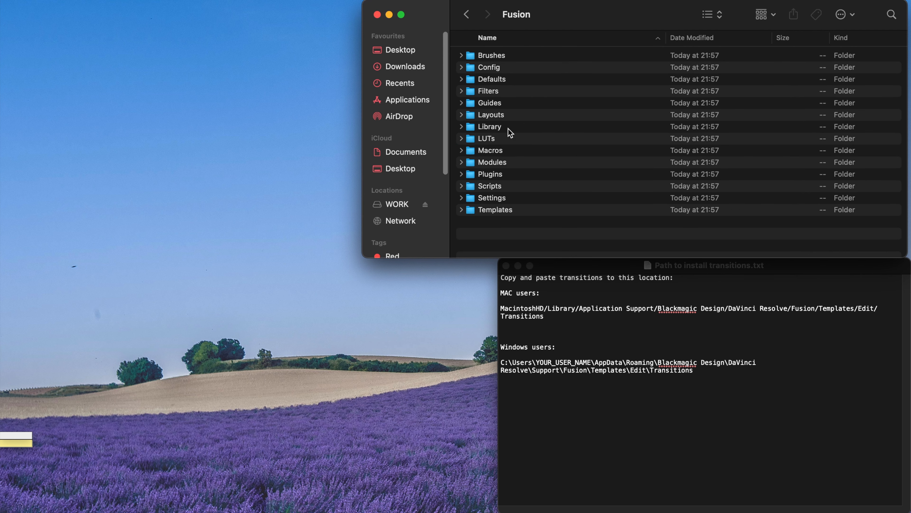
{"action": "left_click", "coordinate": [490, 210]}
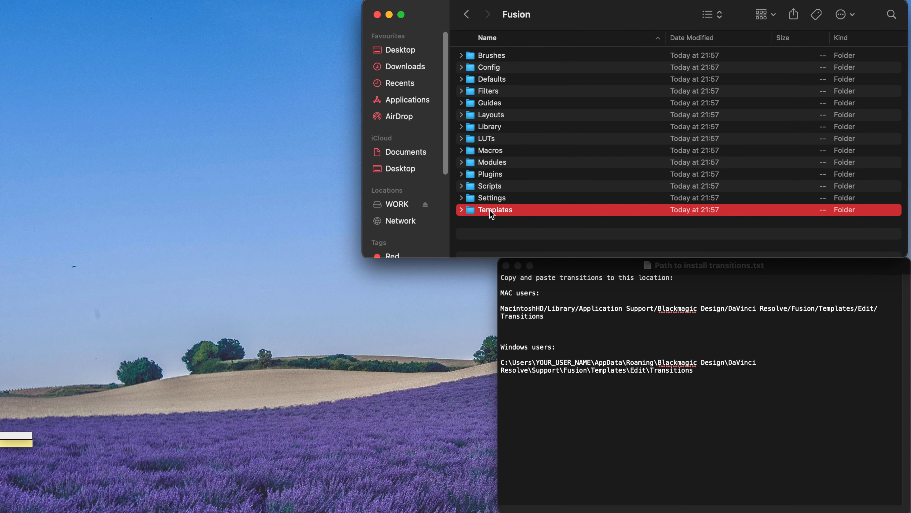
{"action": "double_click", "coordinate": [490, 210]}
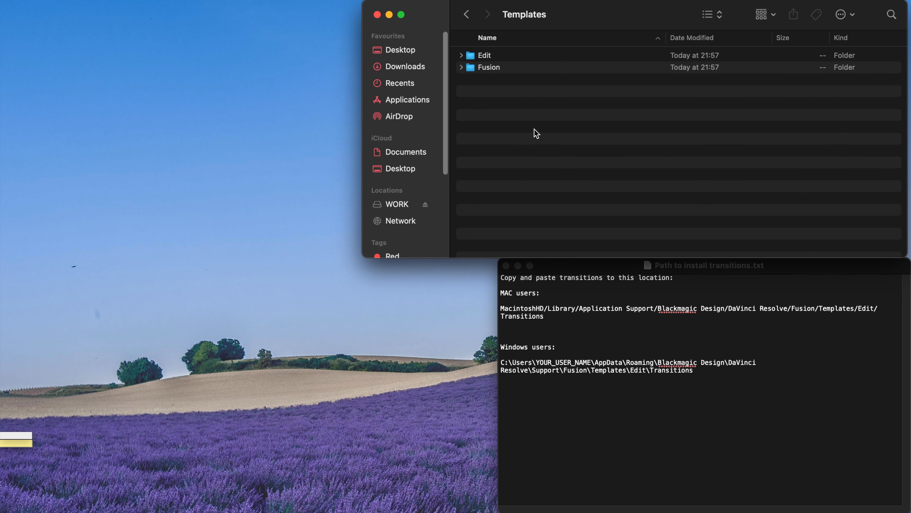
{"action": "left_click", "coordinate": [470, 59]}
{"action": "double_click", "coordinate": [470, 59]}
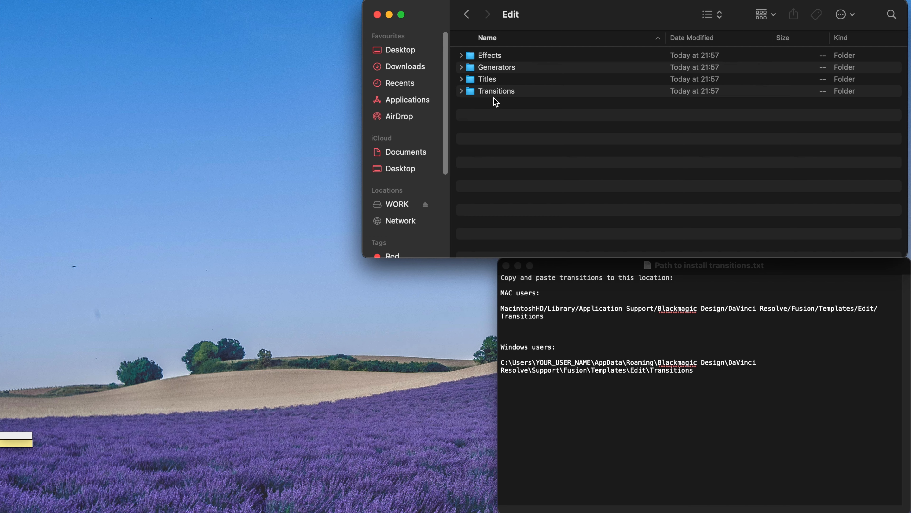
- Paste the Transitions folder there, replacing the existing one, and open it
{"action": "key", "text": "super+v"}
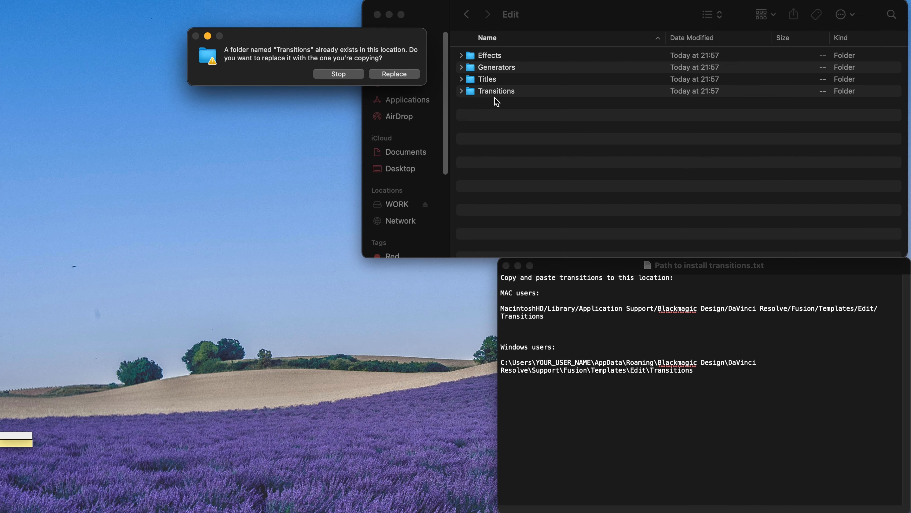
{"action": "left_click", "coordinate": [394, 74]}
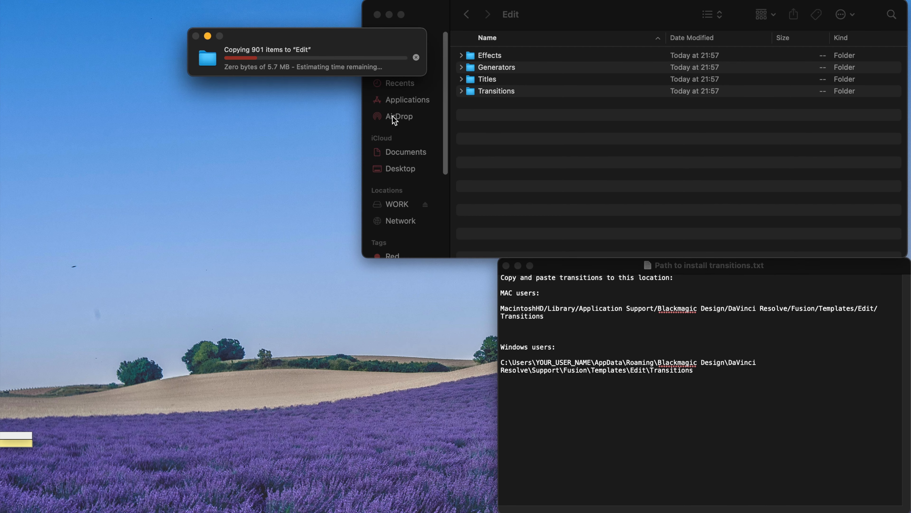
{"action": "double_click", "coordinate": [497, 91]}
{"action": "scroll", "coordinate": [561, 165], "scroll_direction": "down", "scroll_amount": 10}
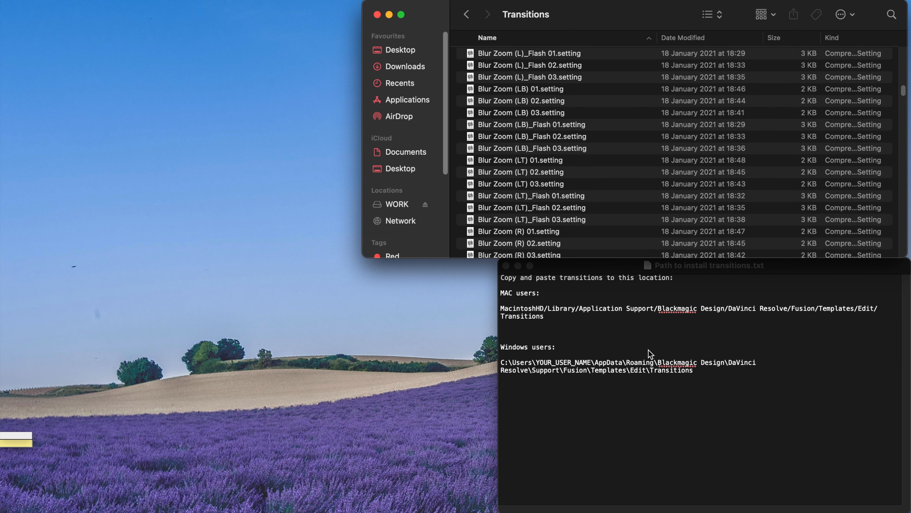
{"action": "left_click", "coordinate": [463, 377]}
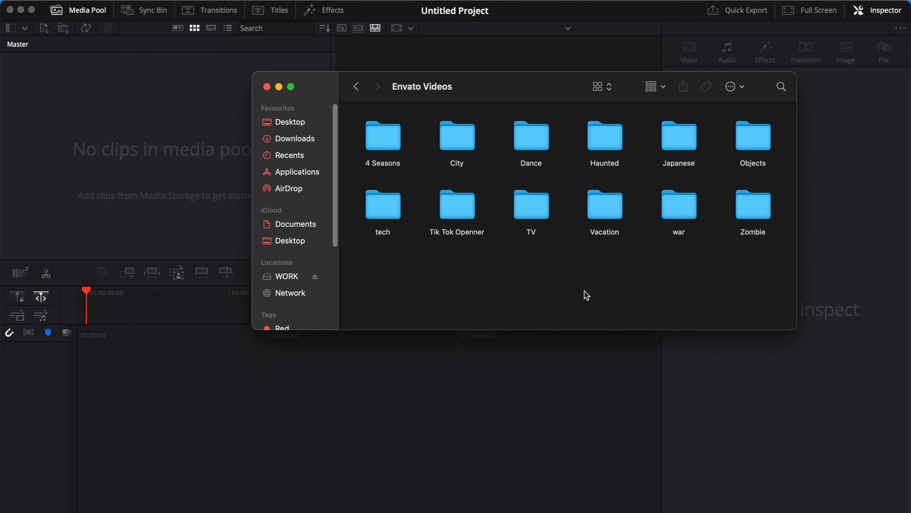
- Import aerial_philadelphia from the City folder and change the project frame rate to match
{"action": "double_click", "coordinate": [466, 168]}
{"action": "left_click", "coordinate": [384, 199]}
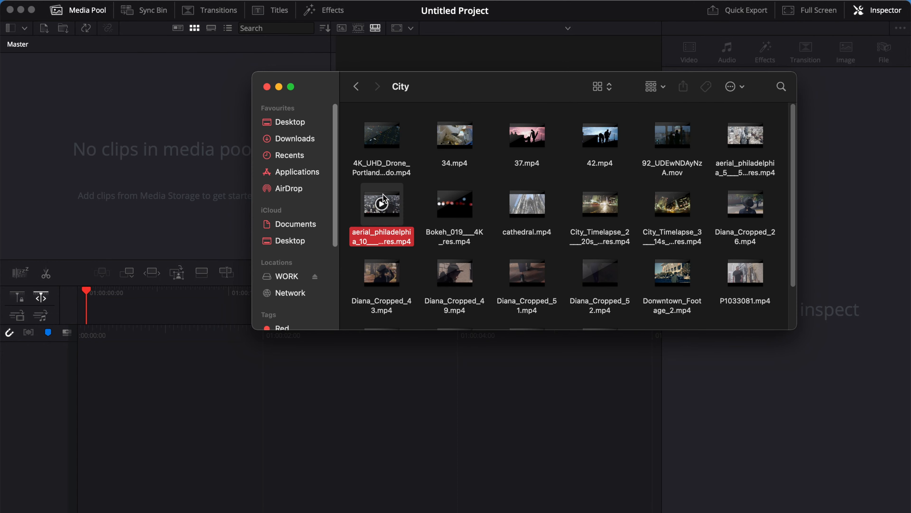
{"action": "left_click_drag", "start_coordinate": [383, 198], "coordinate": [128, 143]}
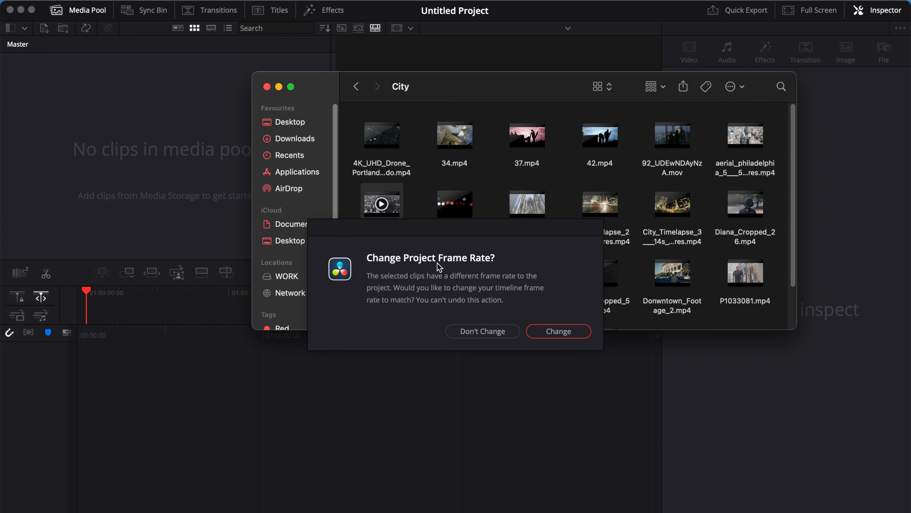
{"action": "left_click", "coordinate": [553, 332]}
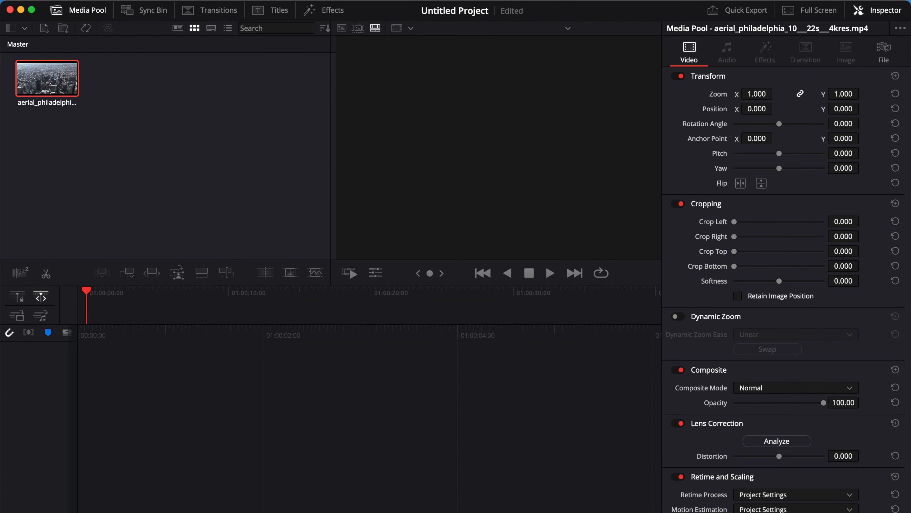
{"action": "key", "text": "shift+9"}
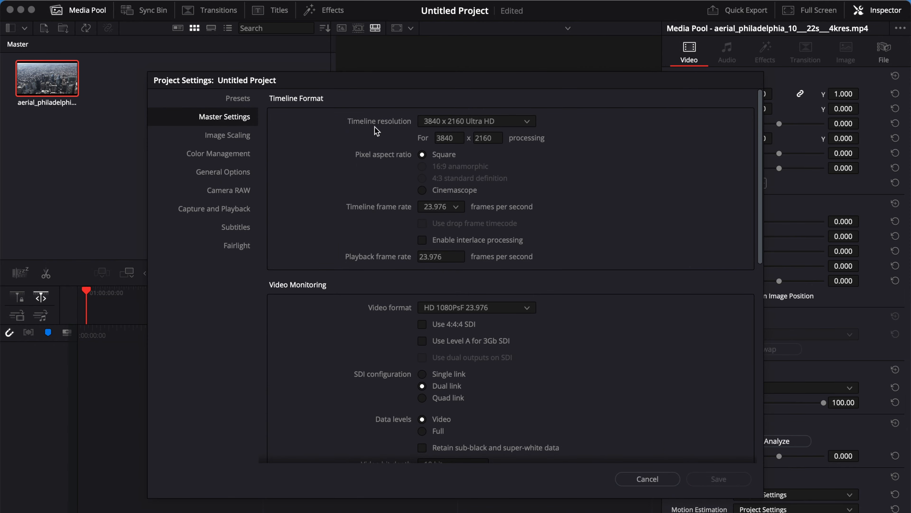
{"action": "key", "text": "Escape"}
- Import the Sears Tower, surf waves and remaining clips with Cmd+I
{"action": "key", "text": "super+i"}
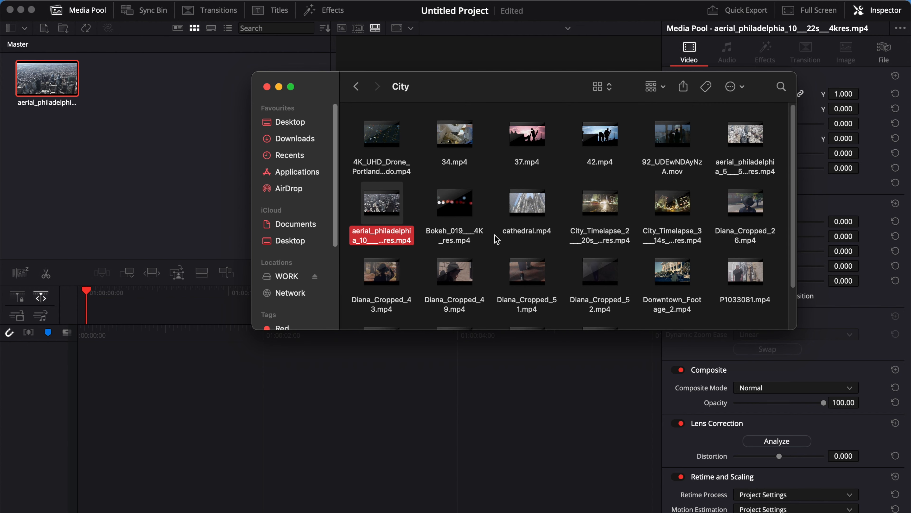
{"action": "scroll", "coordinate": [574, 215], "scroll_direction": "down", "scroll_amount": 1}
{"action": "scroll", "coordinate": [703, 223], "scroll_direction": "down", "scroll_amount": 3}
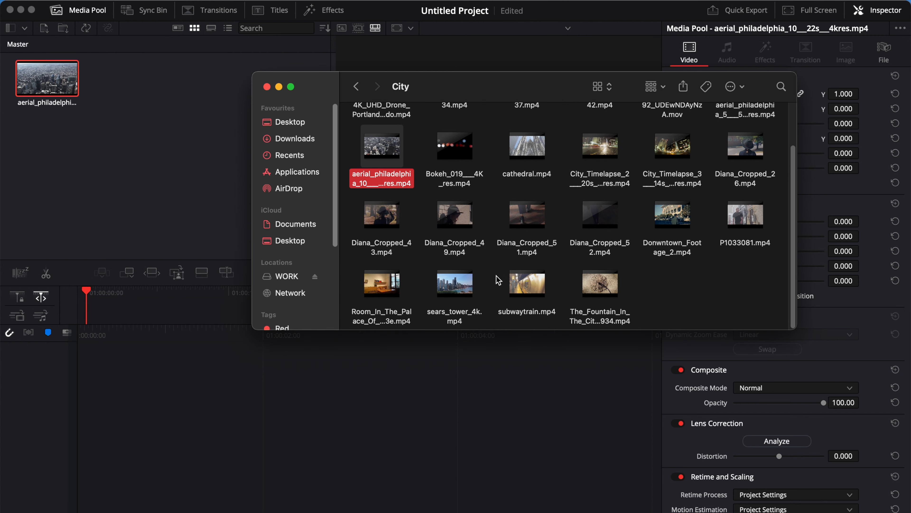
{"action": "left_click_drag", "start_coordinate": [455, 284], "coordinate": [201, 115]}
{"action": "left_click", "coordinate": [356, 86]}
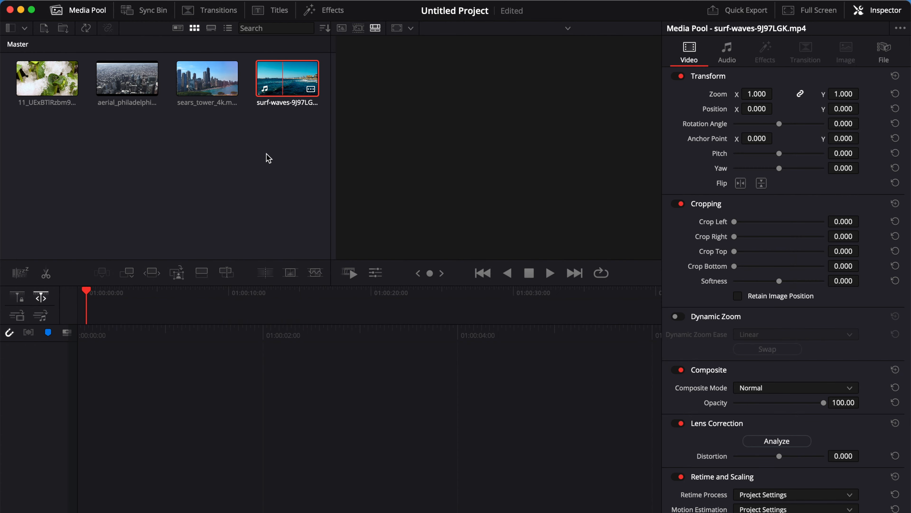
- Put surf-waves on a new timeline and trim its end. Add sears_tower_4k after it and show the transitions list
{"action": "left_click_drag", "start_coordinate": [287, 86], "coordinate": [145, 375]}
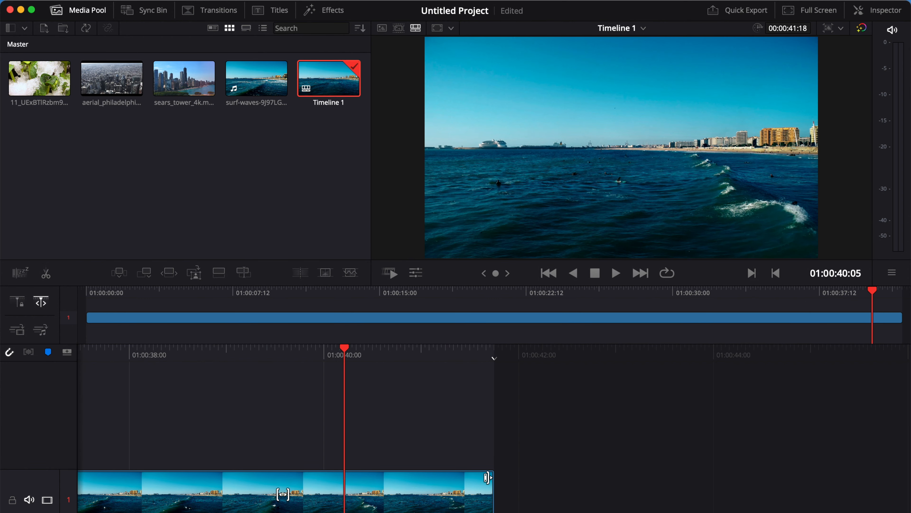
{"action": "left_click_drag", "start_coordinate": [490, 479], "coordinate": [427, 477]}
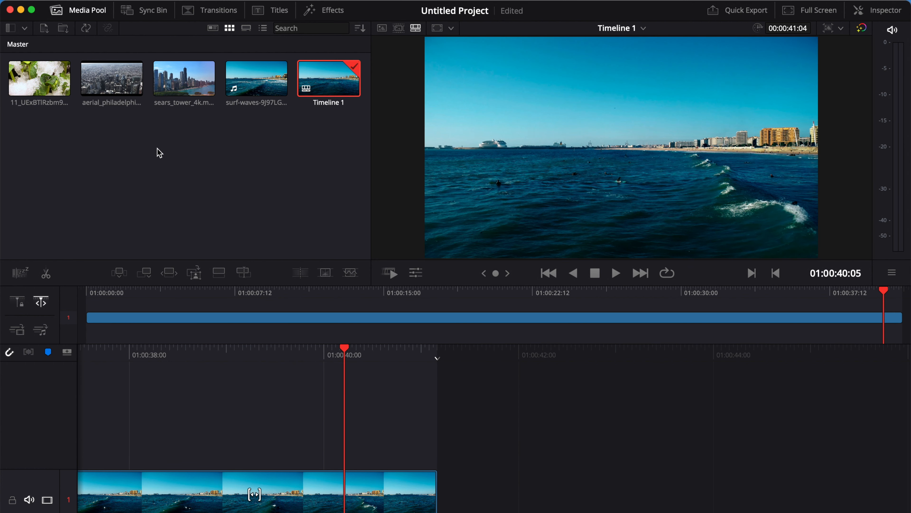
{"action": "left_click_drag", "start_coordinate": [184, 79], "coordinate": [479, 492]}
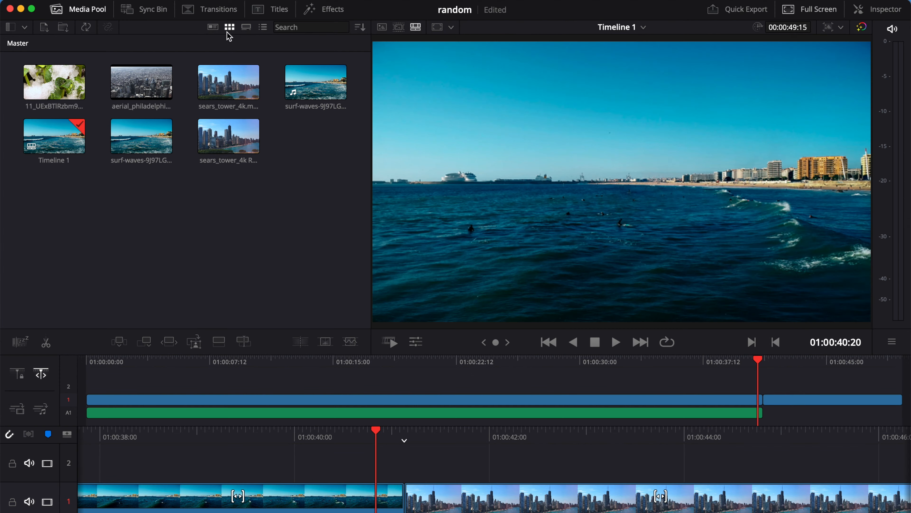
{"action": "left_click", "coordinate": [217, 12]}
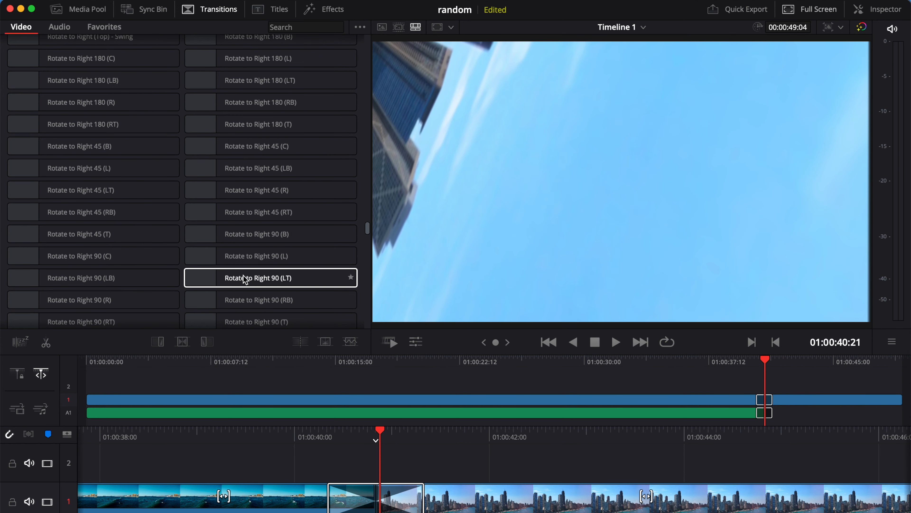
- Star Stretch (R) - Elastic and Stretch (R) - Swing as favourite transitions
{"action": "scroll", "coordinate": [244, 275], "scroll_direction": "down", "scroll_amount": 5}
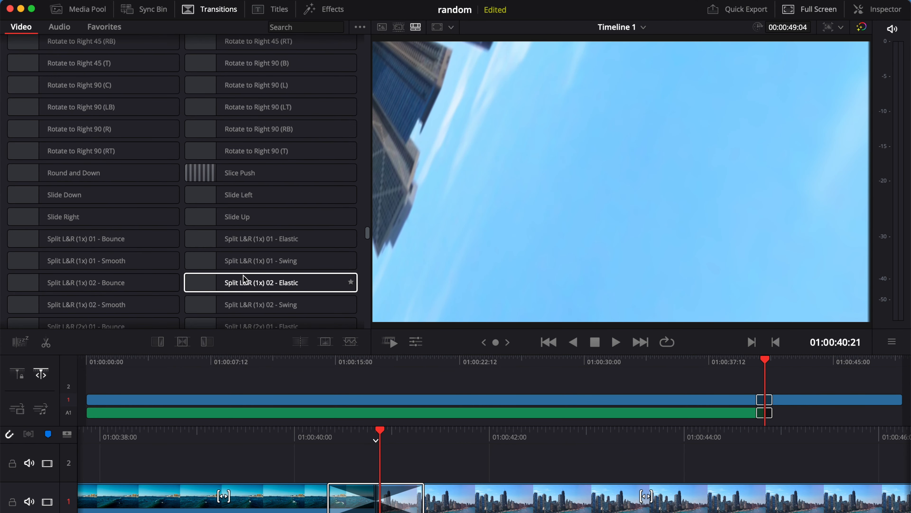
{"action": "scroll", "coordinate": [243, 275], "scroll_direction": "down", "scroll_amount": 15}
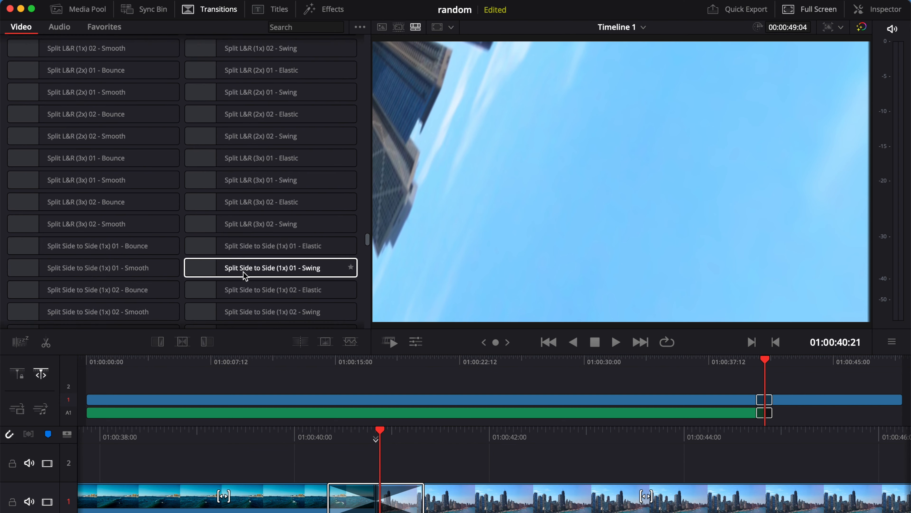
{"action": "scroll", "coordinate": [244, 271], "scroll_direction": "down", "scroll_amount": 15}
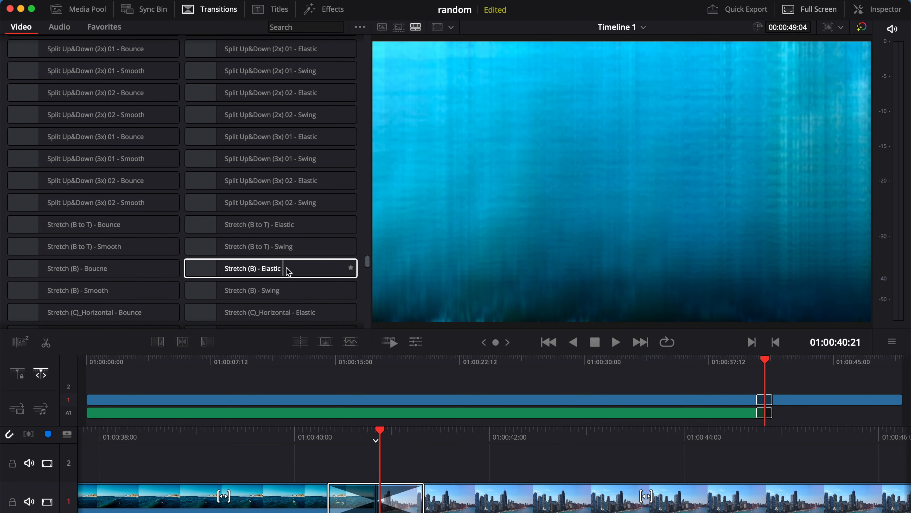
{"action": "scroll", "coordinate": [304, 272], "scroll_direction": "down", "scroll_amount": 10}
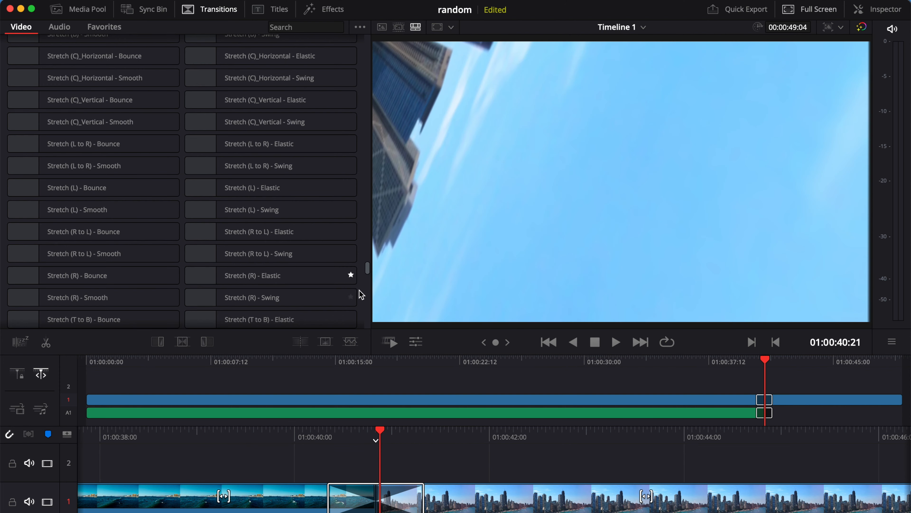
{"action": "left_click", "coordinate": [350, 276]}
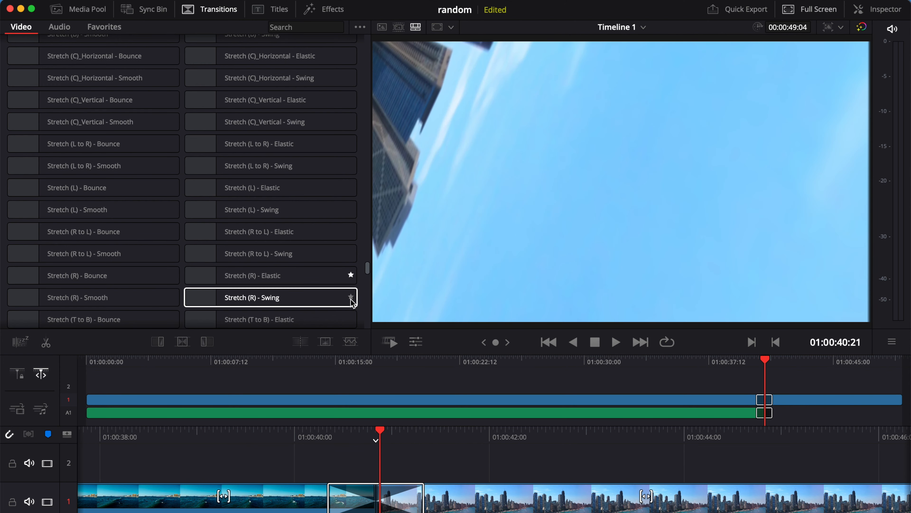
{"action": "left_click", "coordinate": [345, 298]}
{"action": "scroll", "coordinate": [336, 285], "scroll_direction": "down", "scroll_amount": 3}
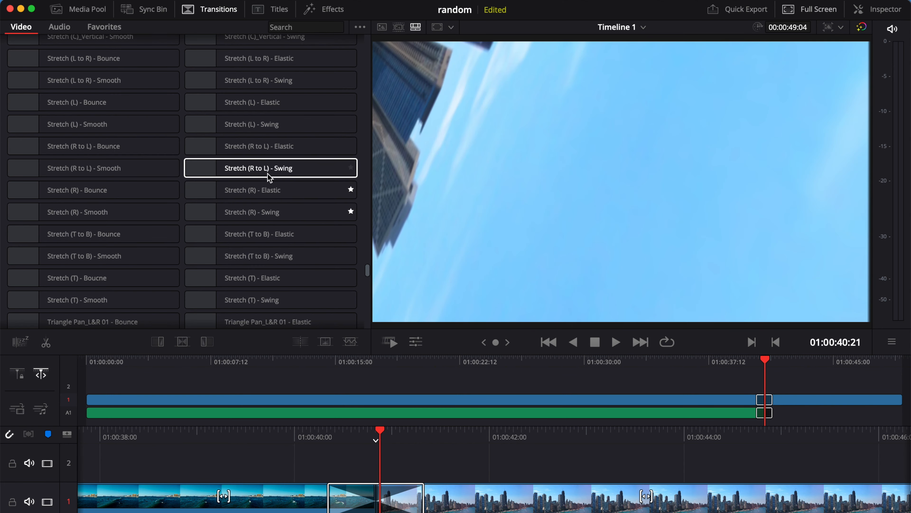
- Filter to Favorites, then return to the full Video transitions list
{"action": "left_click", "coordinate": [97, 28]}
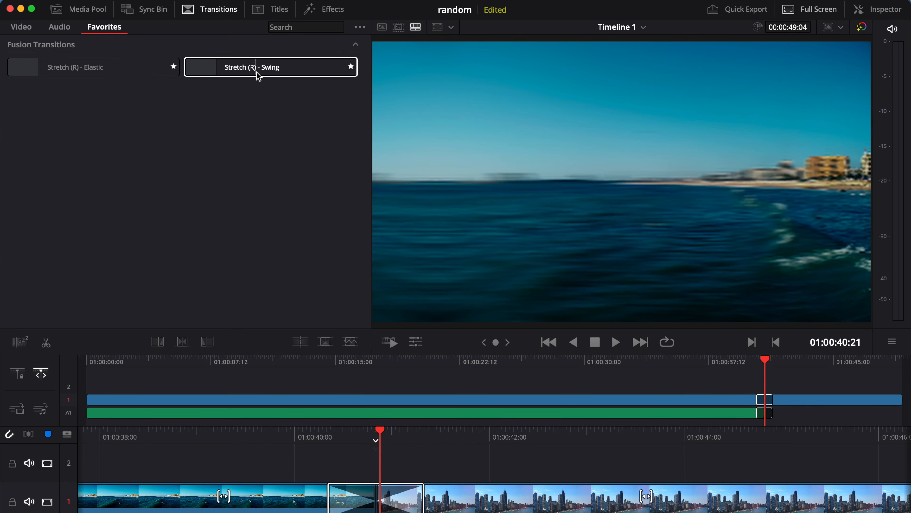
{"action": "left_click", "coordinate": [21, 26]}
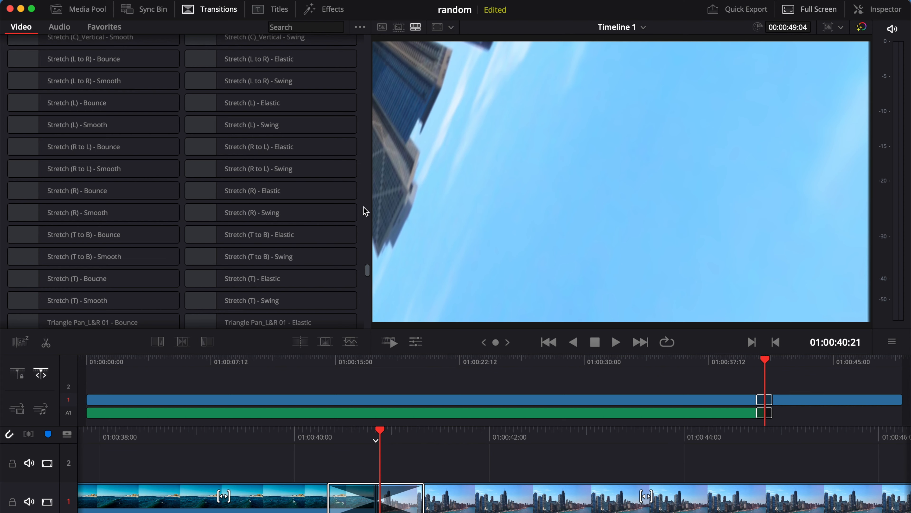
{"action": "scroll", "coordinate": [364, 207], "scroll_direction": "down", "scroll_amount": 3}
{"action": "scroll", "coordinate": [363, 205], "scroll_direction": "down", "scroll_amount": 2}
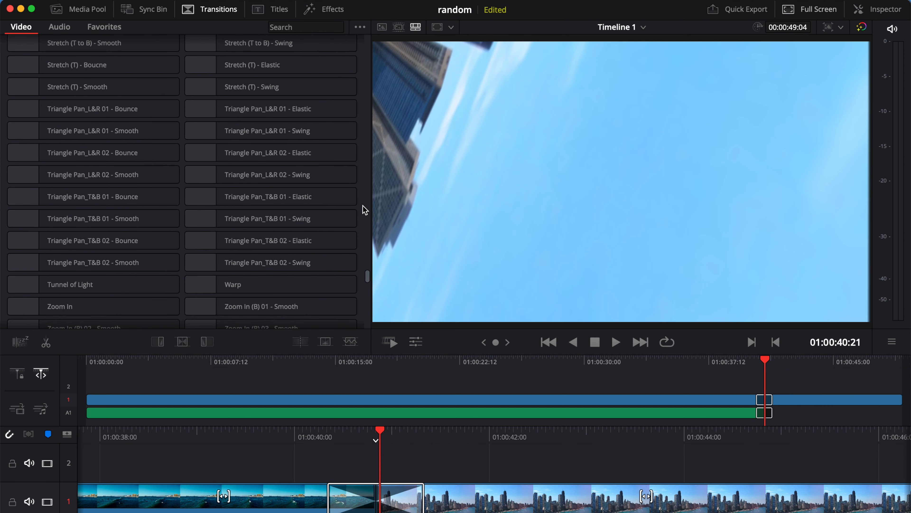
{"action": "scroll", "coordinate": [363, 206], "scroll_direction": "down", "scroll_amount": 2}
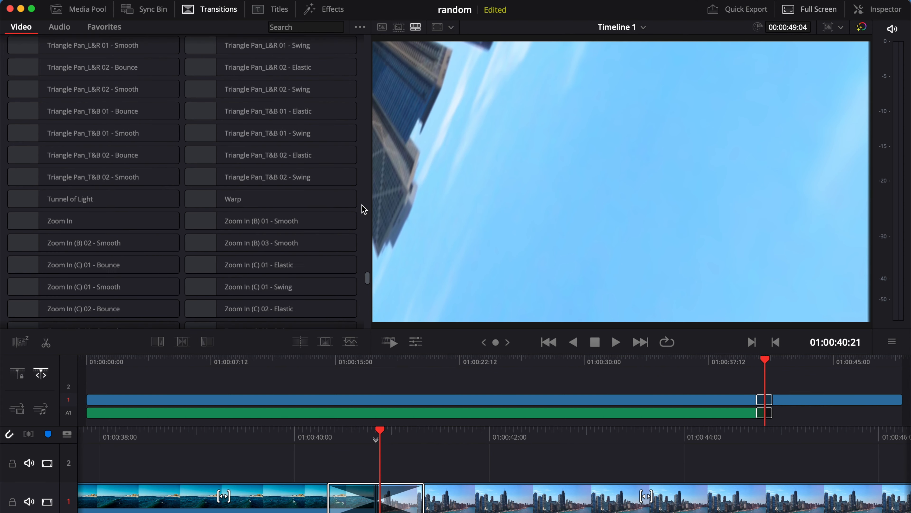
{"action": "scroll", "coordinate": [362, 205], "scroll_direction": "down", "scroll_amount": 2}
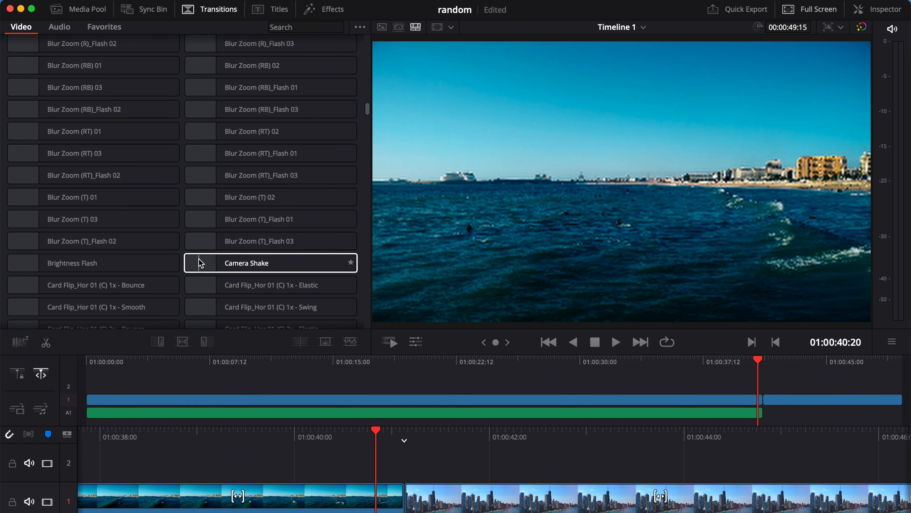
- Drop Camera Shake on the cut between surf-waves and sears_tower_4k, trim the edit point, and preview
{"action": "left_click", "coordinate": [201, 263]}
{"action": "left_click_drag", "start_coordinate": [201, 263], "coordinate": [395, 506]}
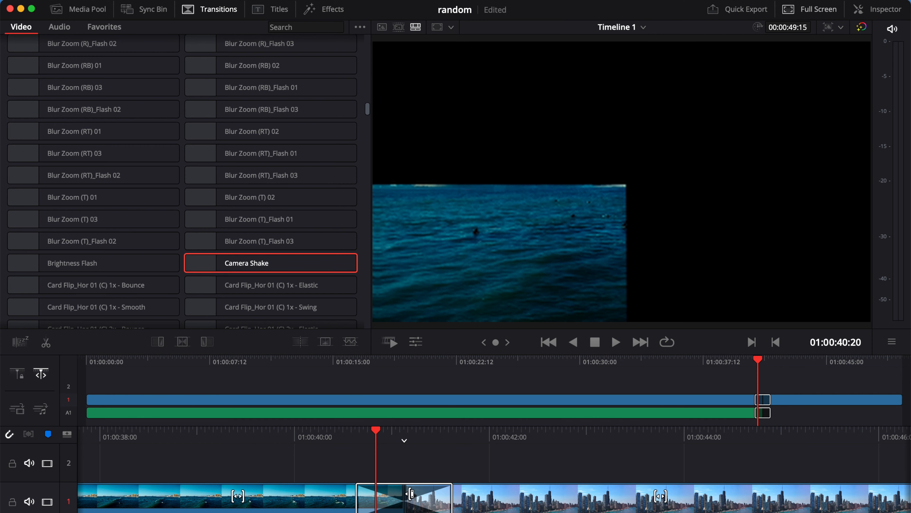
{"action": "left_click_drag", "start_coordinate": [406, 491], "coordinate": [293, 493]}
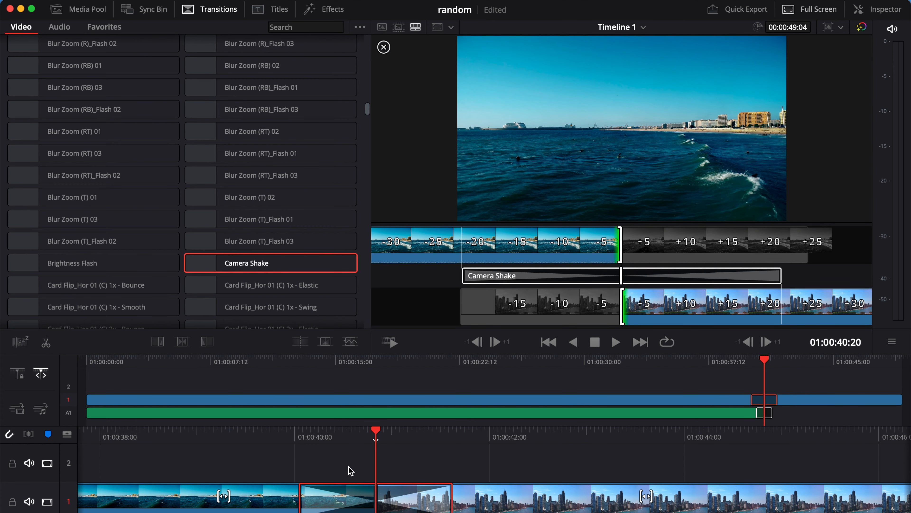
{"action": "left_click", "coordinate": [299, 434]}
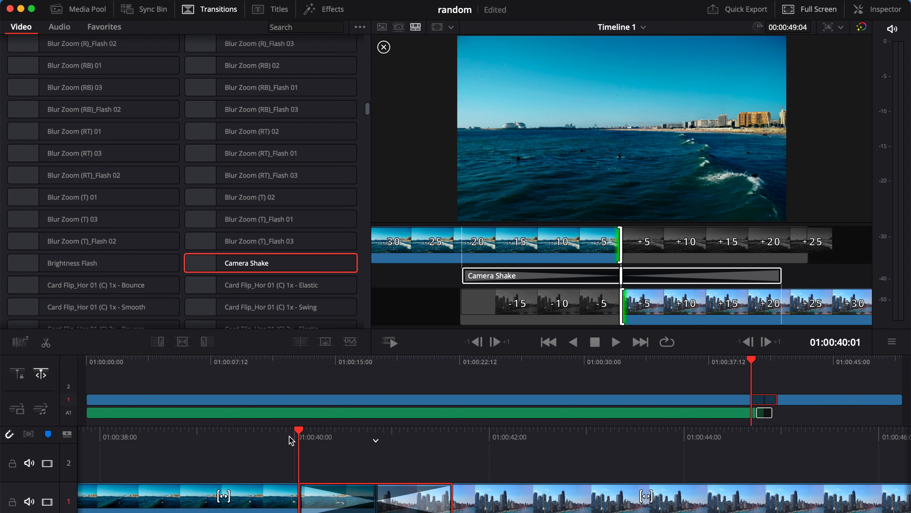
{"action": "key", "text": "space"}
{"action": "key", "text": "space"}
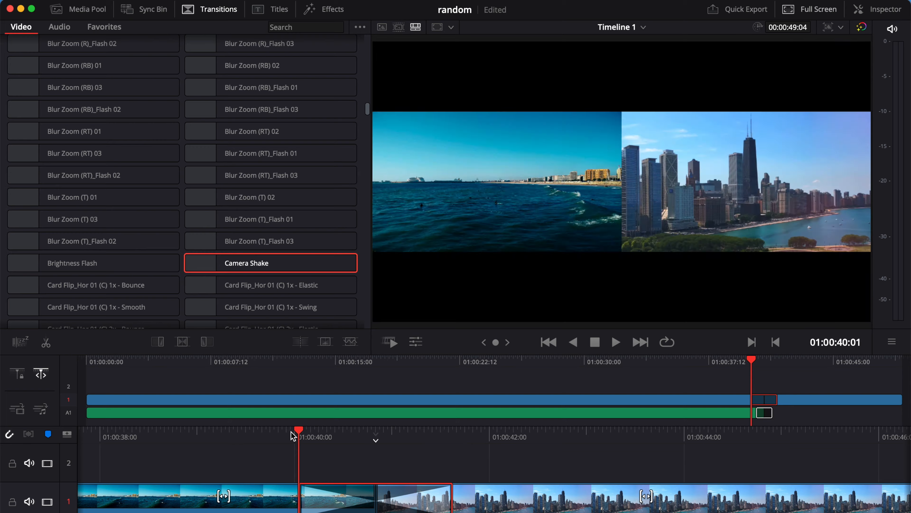
{"action": "key", "text": "space"}
{"action": "key", "text": "space"}
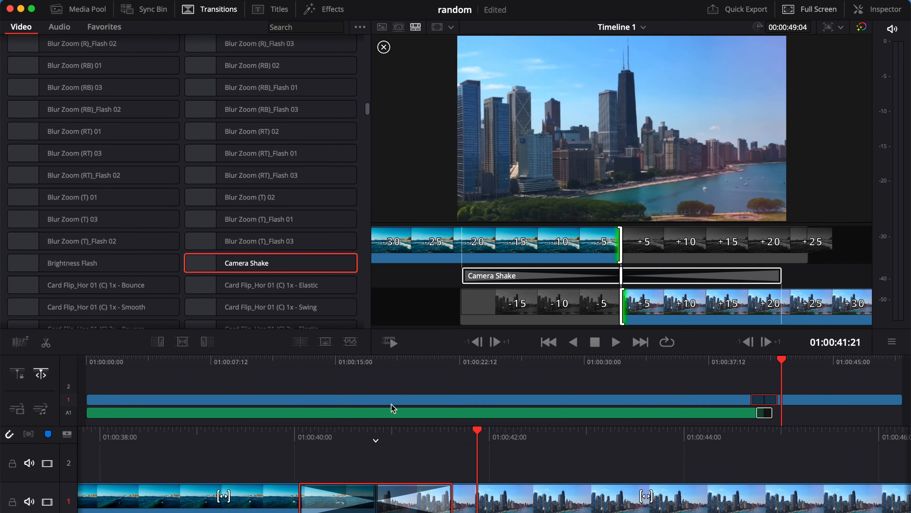
{"action": "left_click", "coordinate": [290, 441]}
{"action": "key", "text": "space"}
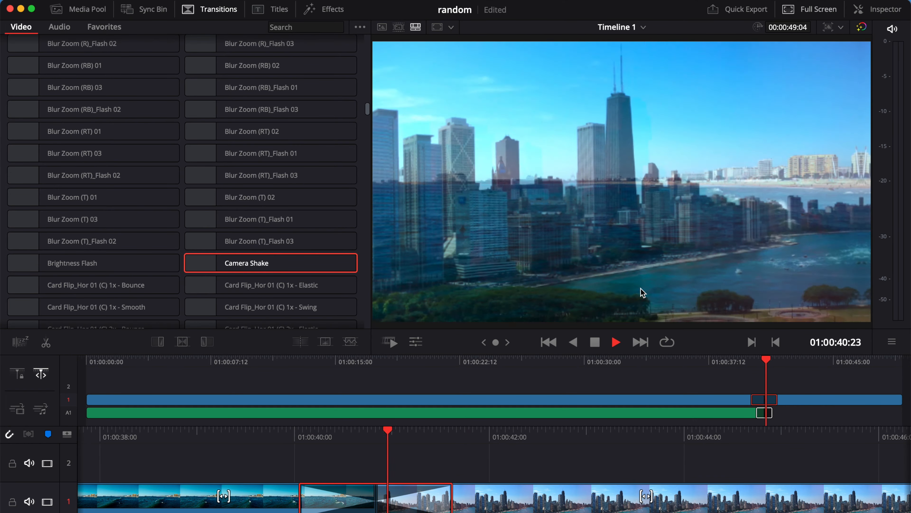
{"action": "key", "text": "space"}
- Shorten the Camera Shake transition from its left edge and replay it
{"action": "left_click", "coordinate": [355, 439]}
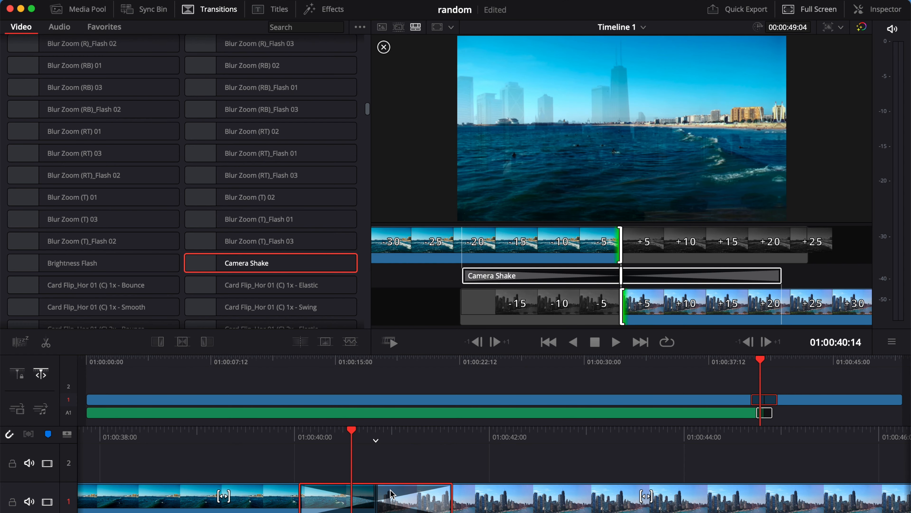
{"action": "left_click_drag", "start_coordinate": [301, 489], "coordinate": [369, 484]}
{"action": "left_click", "coordinate": [301, 430]}
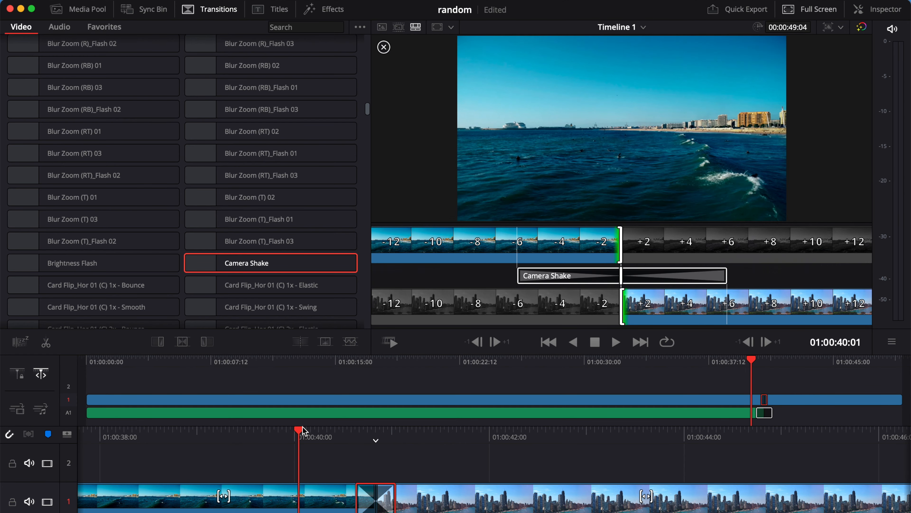
{"action": "key", "text": "space"}
{"action": "left_click", "coordinate": [302, 427]}
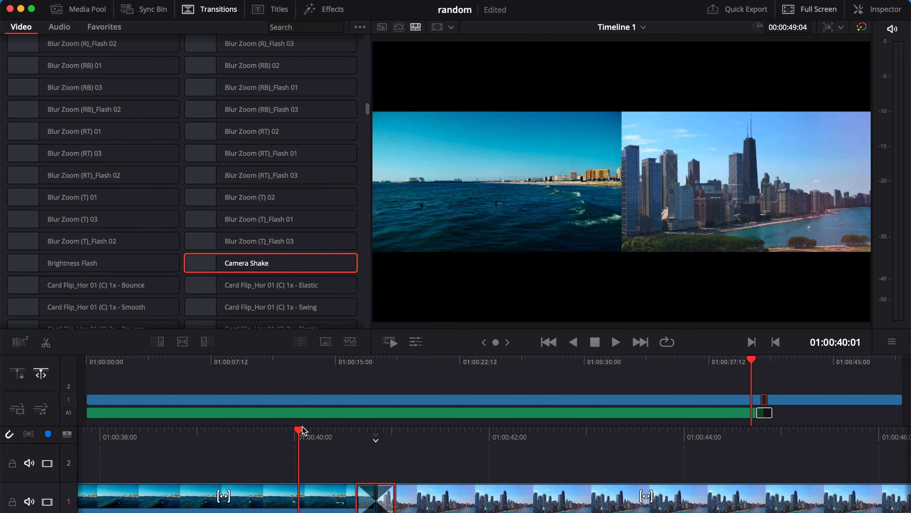
{"action": "key", "text": "space"}
{"action": "key", "text": "space"}
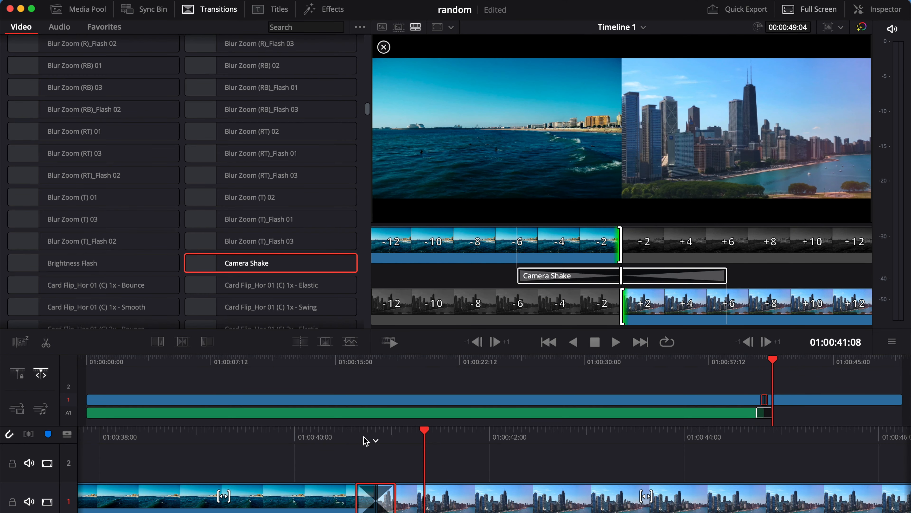
- Set Camera Shake to Shake Speed 0.567 and Shake Strength 0.391 with Motion Blur enabled
{"action": "left_click", "coordinate": [376, 431]}
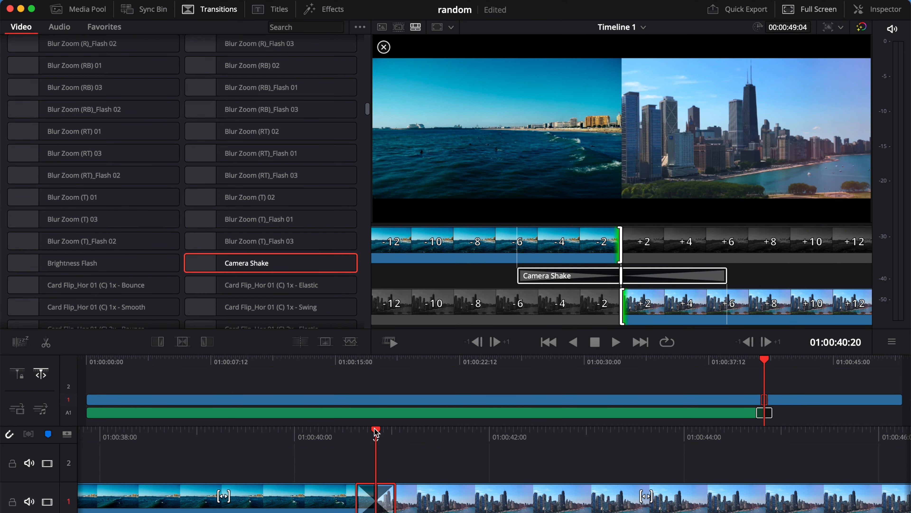
{"action": "left_click", "coordinate": [877, 9]}
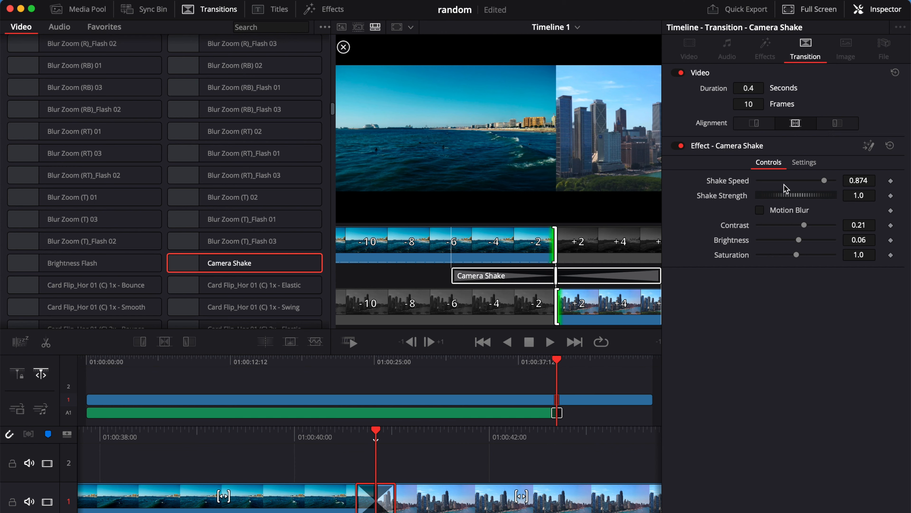
{"action": "left_click_drag", "start_coordinate": [824, 185], "coordinate": [779, 198]}
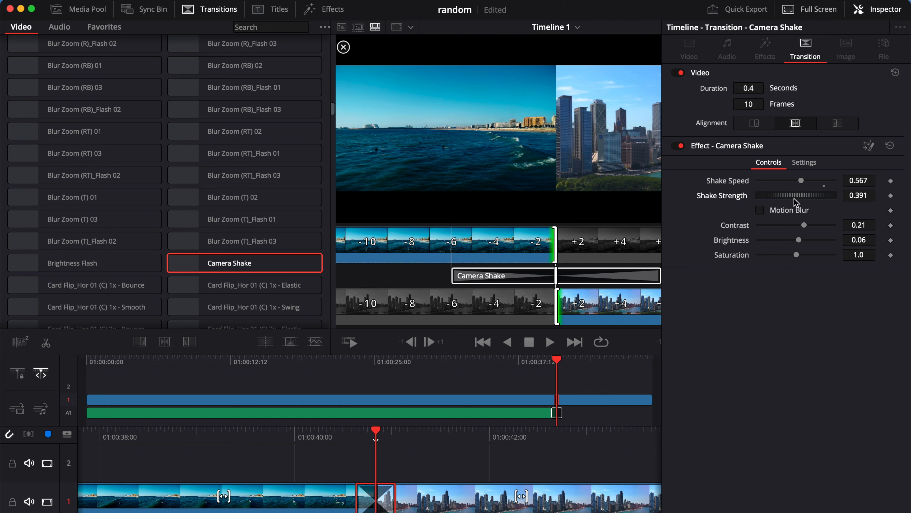
{"action": "left_click", "coordinate": [760, 210]}
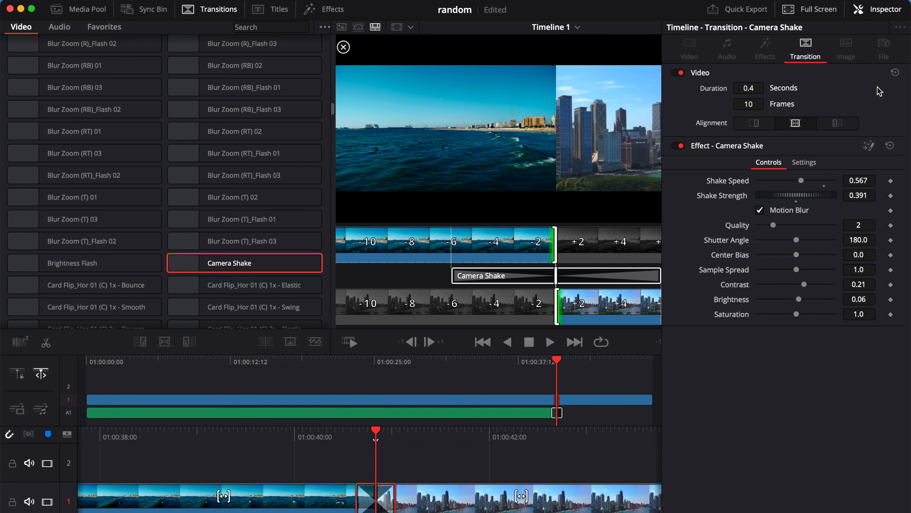
{"action": "left_click", "coordinate": [866, 10]}
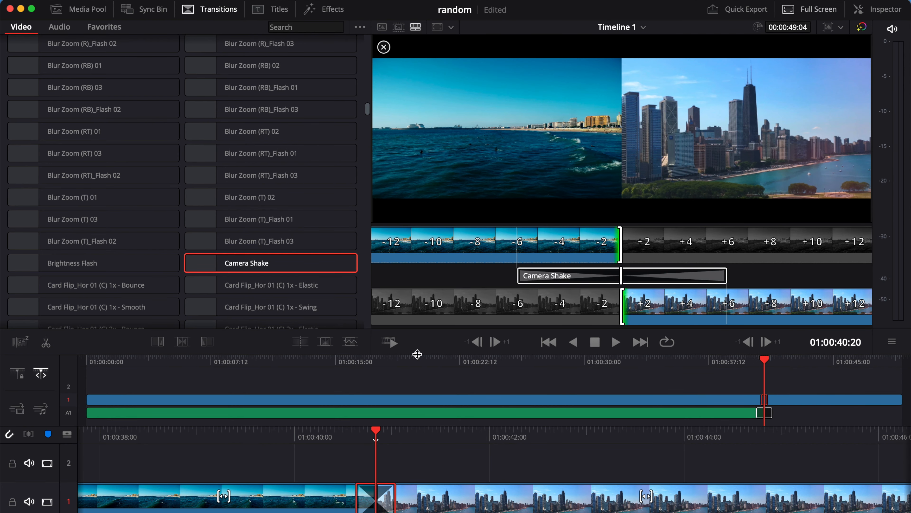
{"action": "left_click", "coordinate": [336, 432]}
{"action": "left_click", "coordinate": [303, 437]}
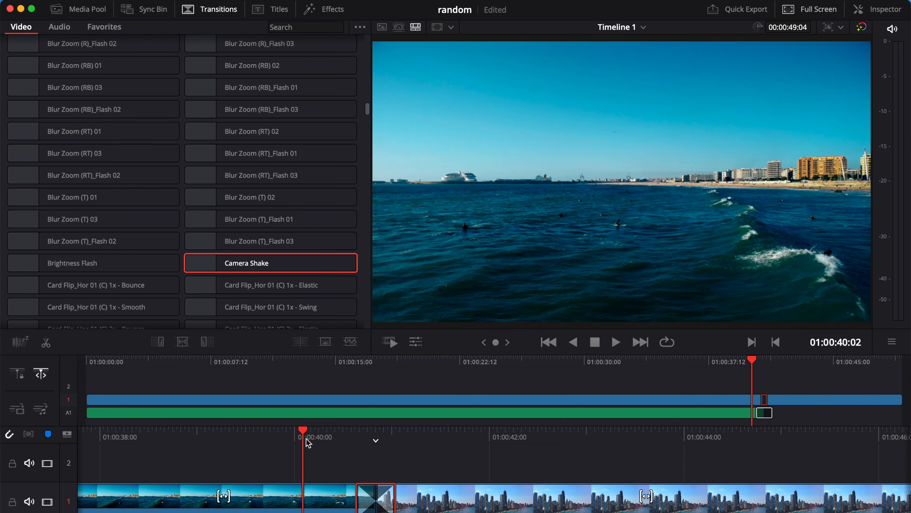
{"action": "key", "text": "space"}
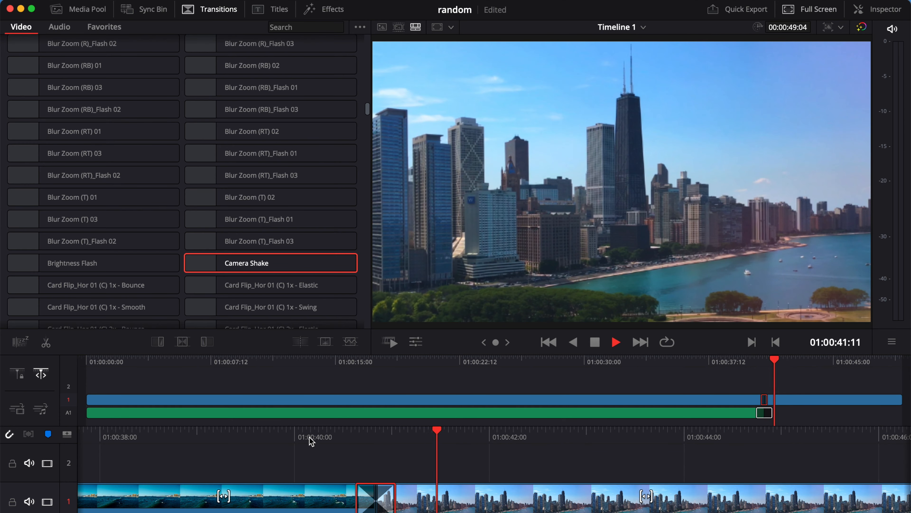
{"action": "left_click", "coordinate": [326, 433]}
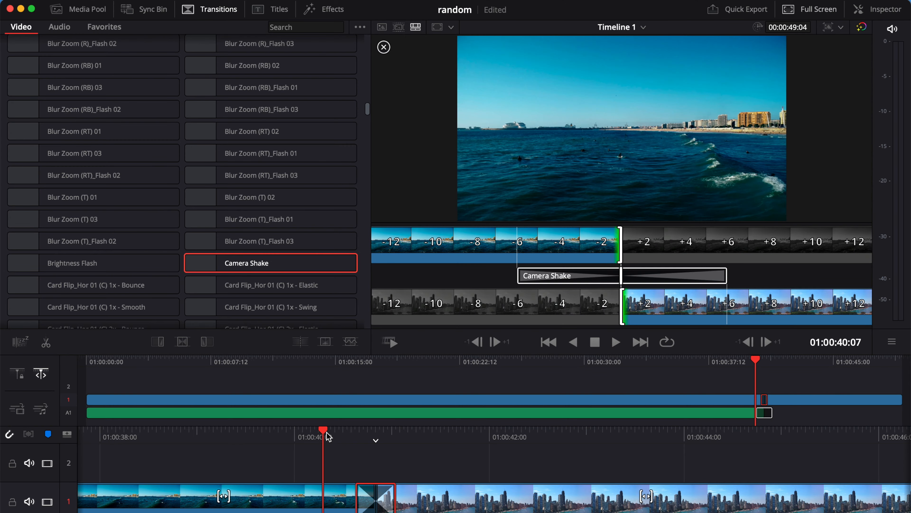
{"action": "key", "text": "space"}
{"action": "left_click", "coordinate": [327, 433]}
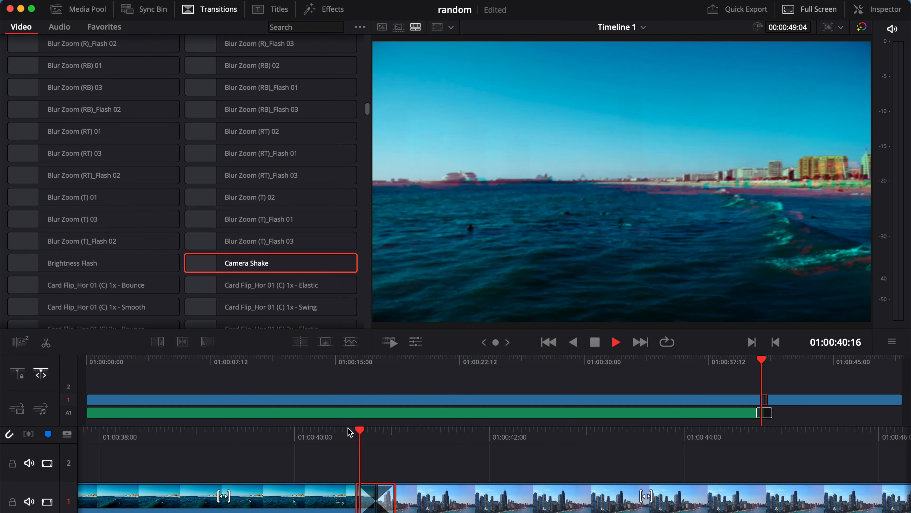
{"action": "left_click", "coordinate": [348, 432]}
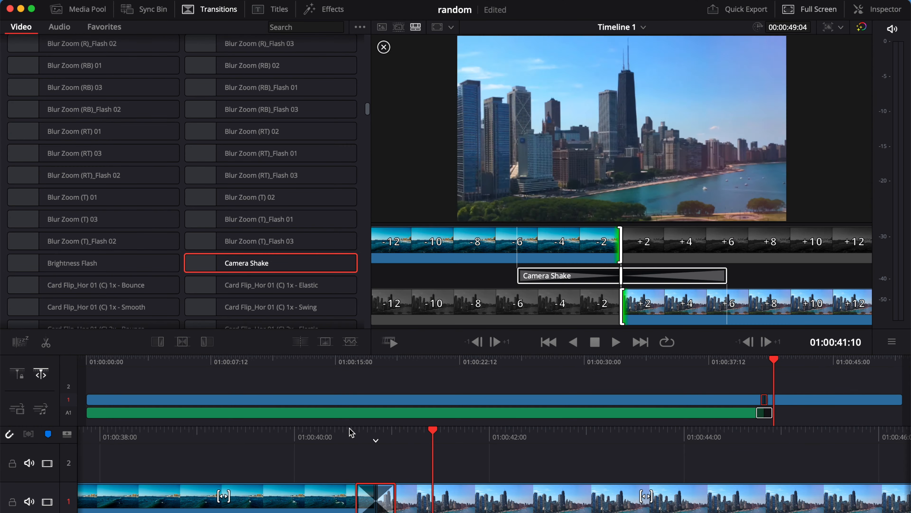
{"action": "left_click", "coordinate": [354, 431]}
{"action": "key", "text": "space"}
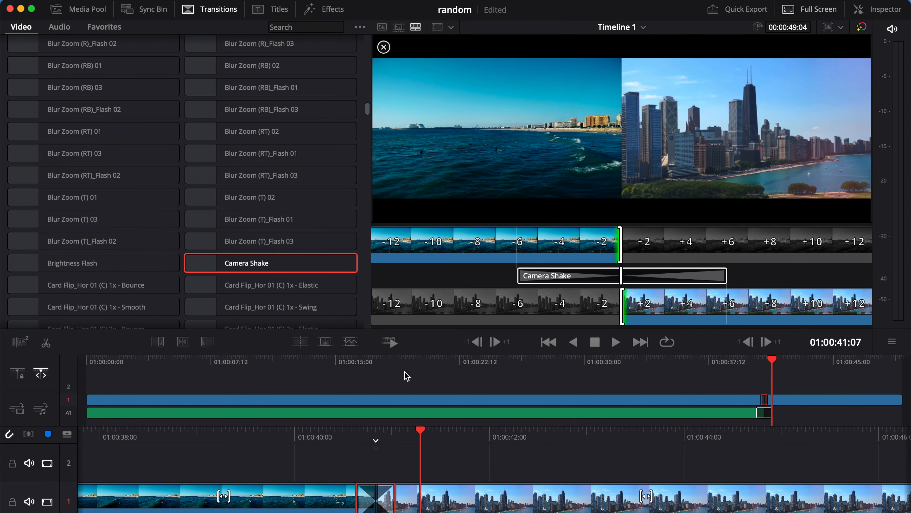
{"action": "left_click", "coordinate": [372, 430]}
- Undo the Camera Shake transition and scroll the list down to Pan to Right - Elastic
{"action": "key", "text": "super+z"}
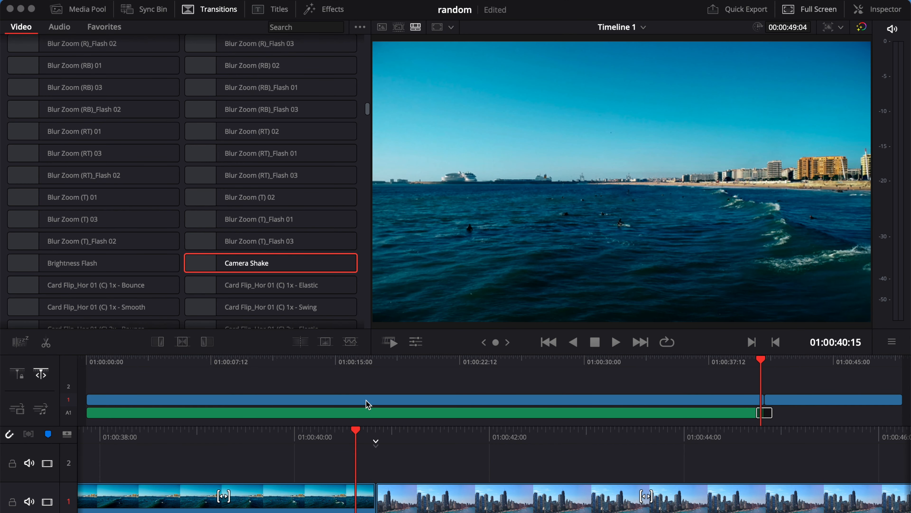
{"action": "scroll", "coordinate": [316, 269], "scroll_direction": "down", "scroll_amount": 3}
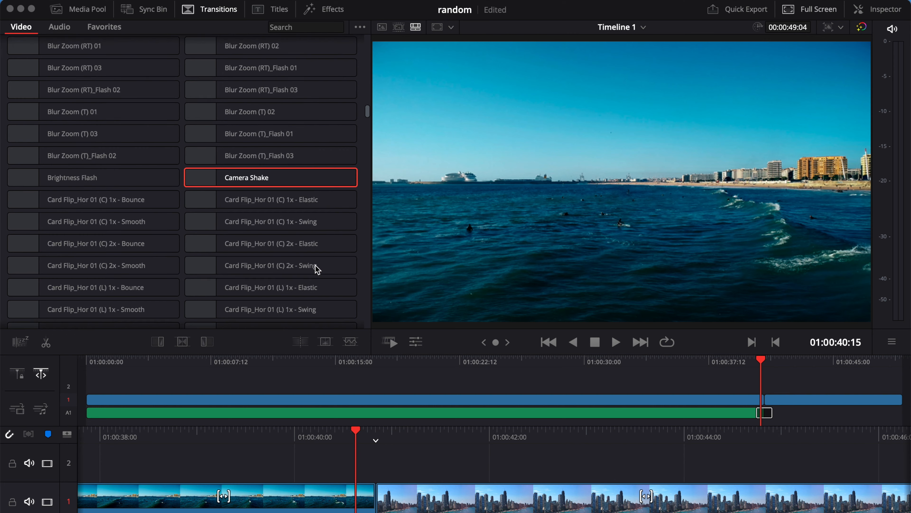
{"action": "scroll", "coordinate": [330, 242], "scroll_direction": "down", "scroll_amount": 15}
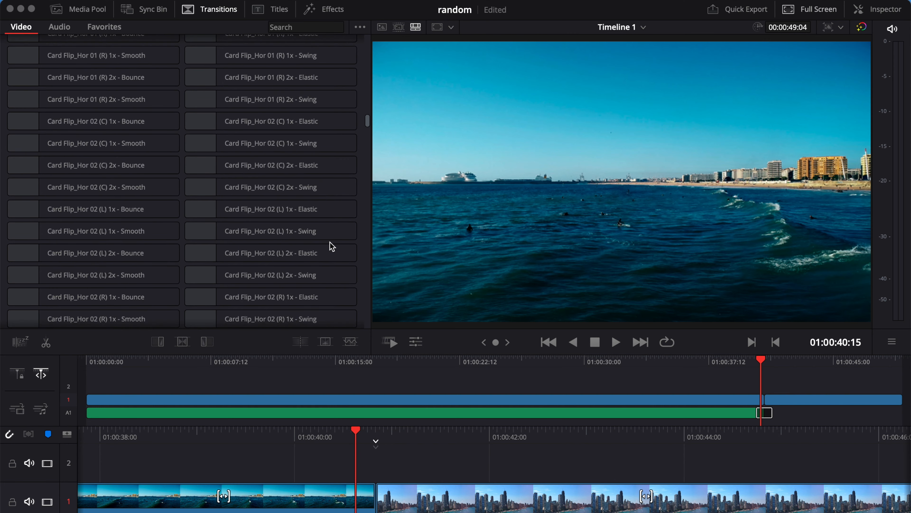
{"action": "scroll", "coordinate": [330, 242], "scroll_direction": "down", "scroll_amount": 15}
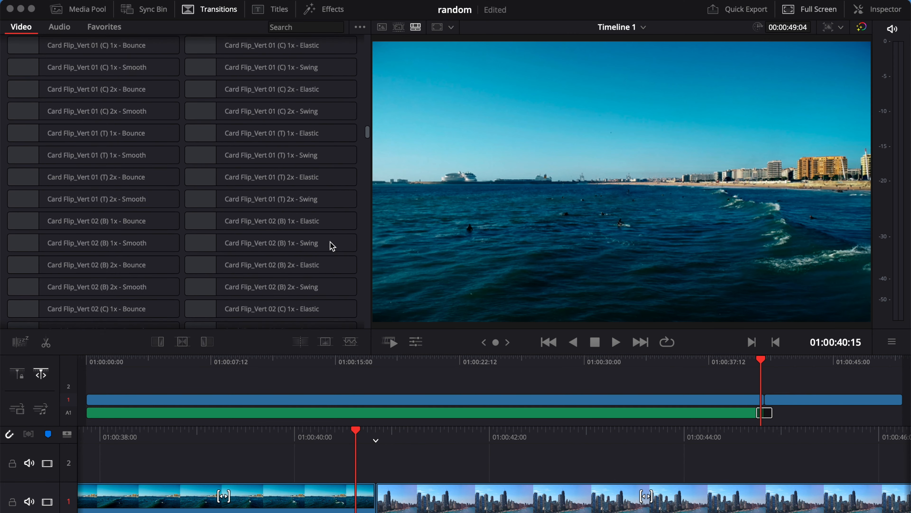
{"action": "scroll", "coordinate": [330, 242], "scroll_direction": "down", "scroll_amount": 4}
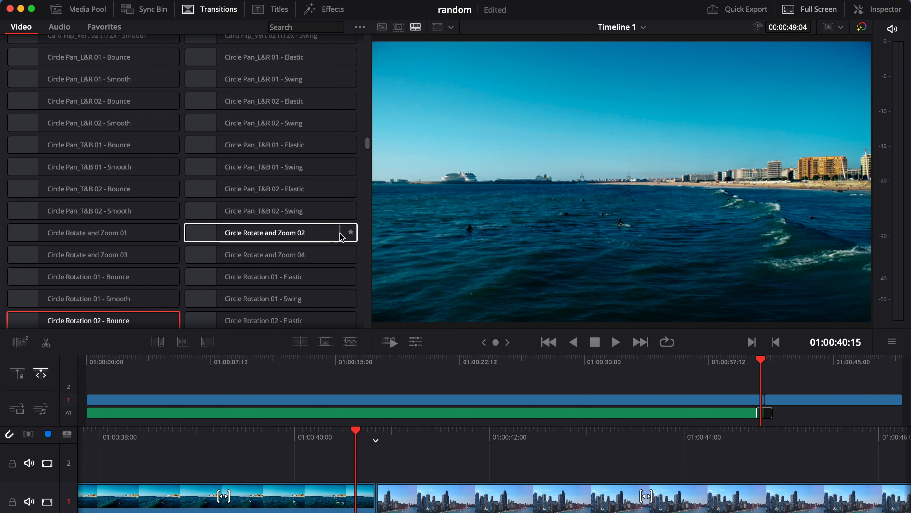
{"action": "scroll", "coordinate": [355, 237], "scroll_direction": "down", "scroll_amount": 3}
{"action": "scroll", "coordinate": [361, 244], "scroll_direction": "down", "scroll_amount": 3}
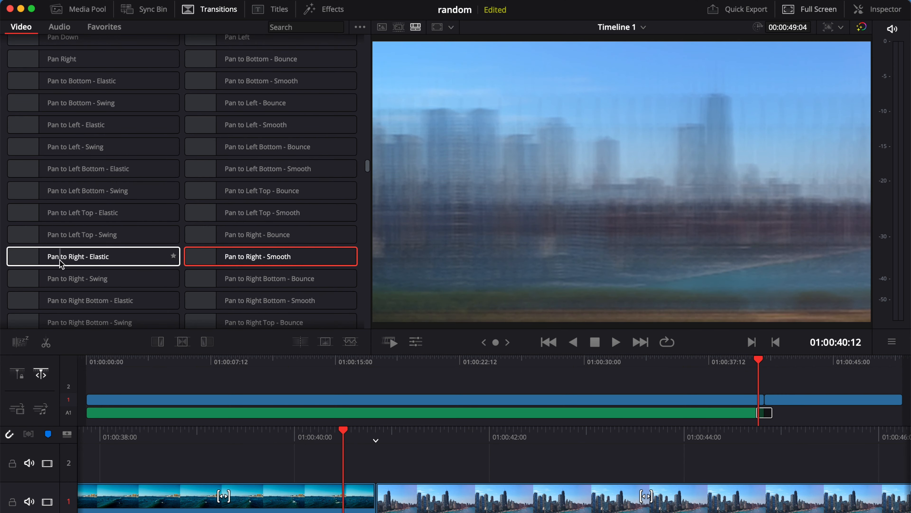
{"action": "left_click", "coordinate": [55, 258]}
- Place Pan to Right - Smooth at the clip cut and preview it
{"action": "left_click_drag", "start_coordinate": [230, 261], "coordinate": [363, 504]}
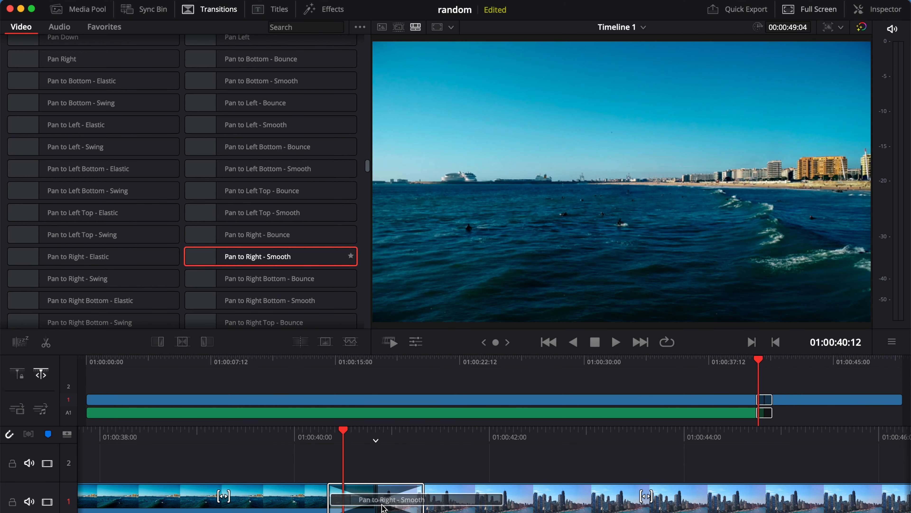
{"action": "left_click", "coordinate": [325, 438]}
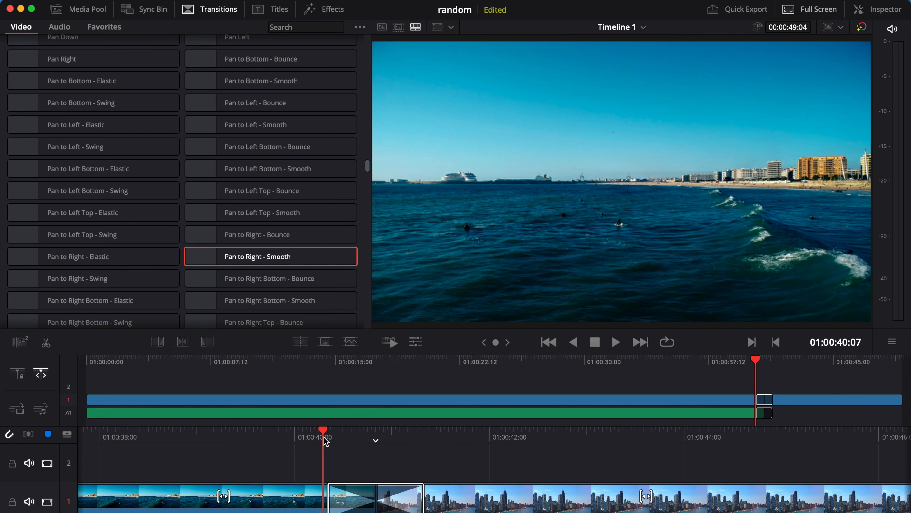
{"action": "key", "text": "space"}
{"action": "key", "text": "space"}
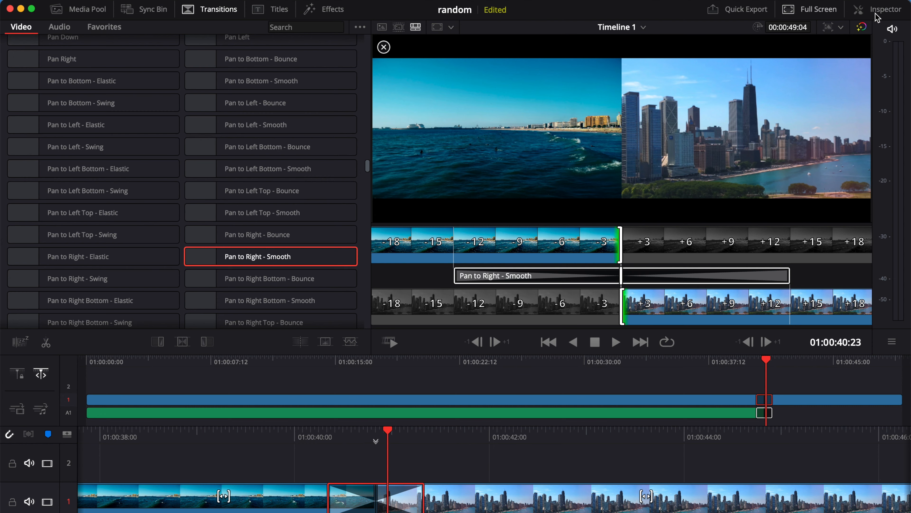
- Lower the transition's motion blur Quality and reduce its Shutter Angle to 385.5
{"action": "left_click", "coordinate": [877, 10]}
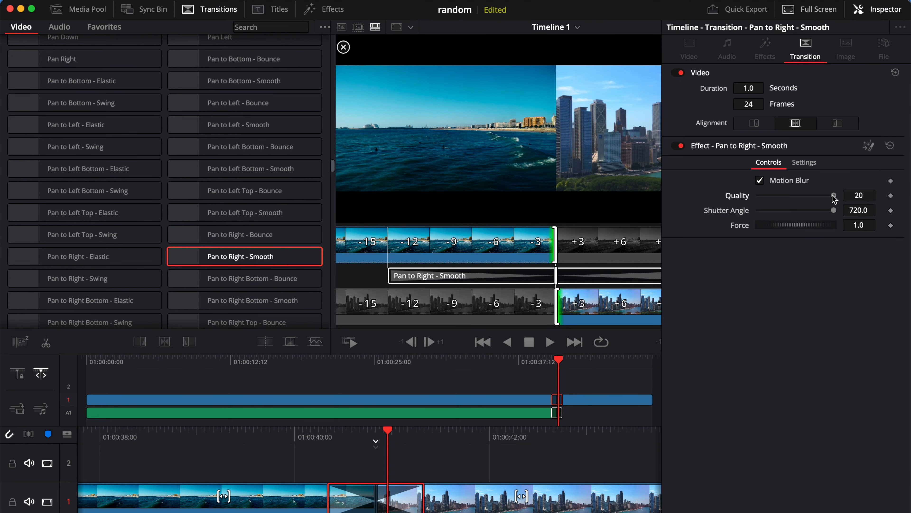
{"action": "left_click_drag", "start_coordinate": [833, 196], "coordinate": [821, 196]}
{"action": "left_click_drag", "start_coordinate": [833, 211], "coordinate": [798, 212]}
{"action": "left_click", "coordinate": [877, 10]}
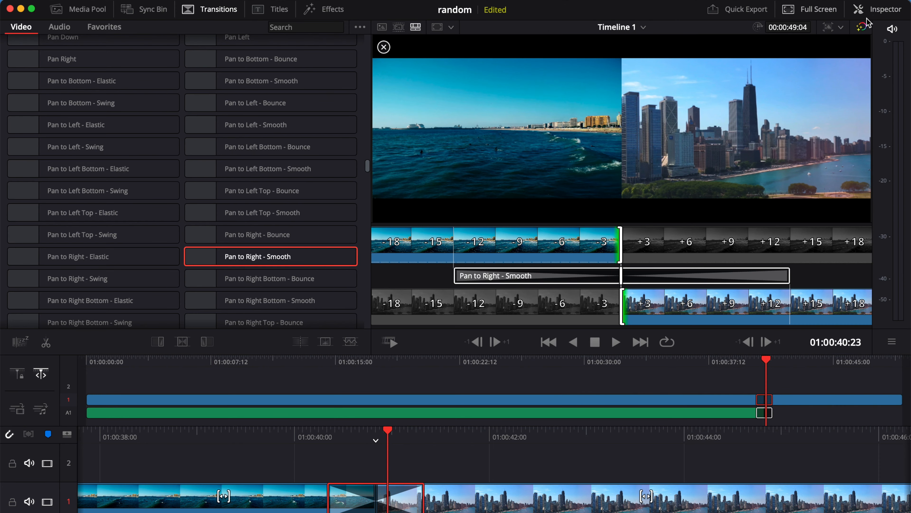
{"action": "left_click", "coordinate": [315, 431]}
- Shorten Pan to Right - Smooth to 0.5 s from its left edge and preview it
{"action": "key", "text": "space"}
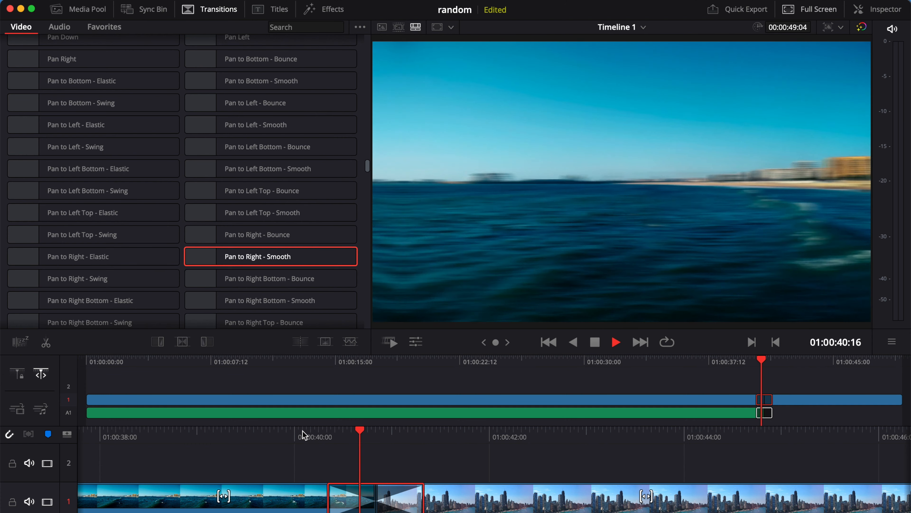
{"action": "key", "text": "space"}
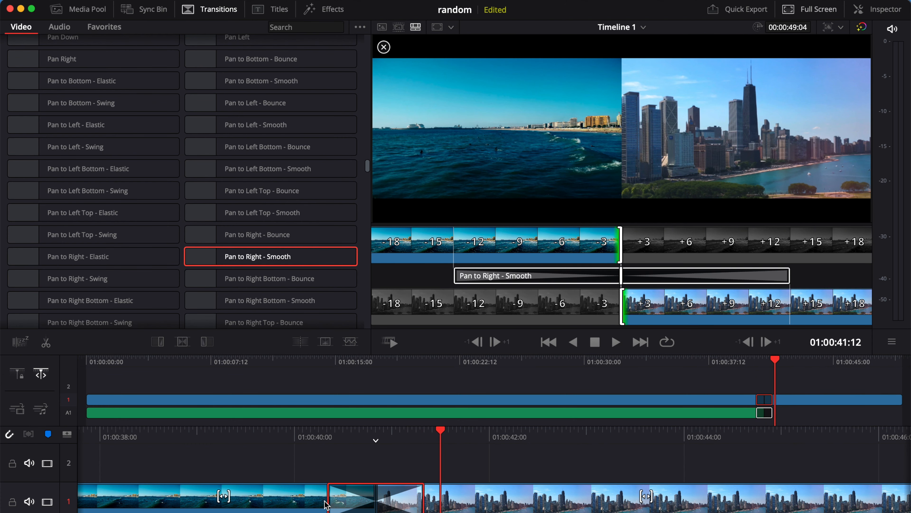
{"action": "left_click_drag", "start_coordinate": [328, 498], "coordinate": [351, 495]}
{"action": "left_click", "coordinate": [302, 438]}
{"action": "key", "text": "space"}
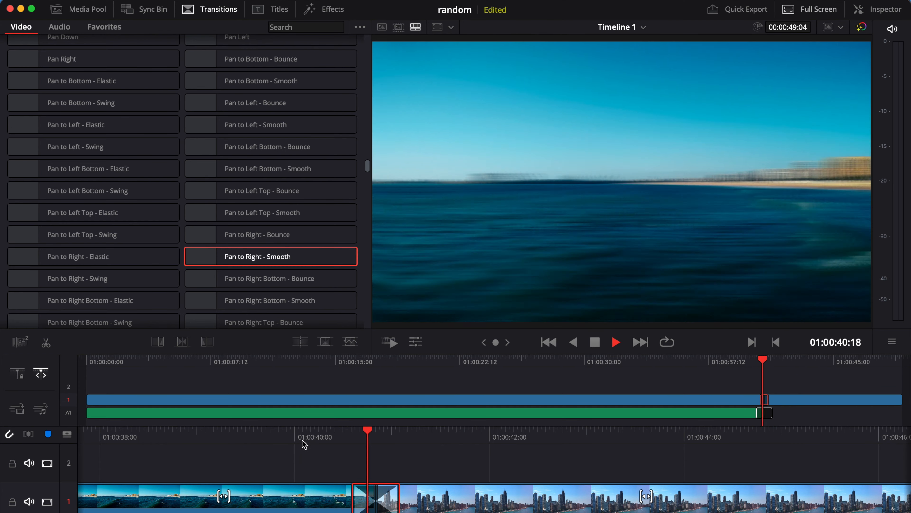
{"action": "key", "text": "space"}
{"action": "left_click", "coordinate": [302, 440]}
{"action": "key", "text": "space"}
{"action": "key", "text": "space"}
- Turn off the transition's Motion Blur in the Inspector and replay it
{"action": "left_click", "coordinate": [360, 436]}
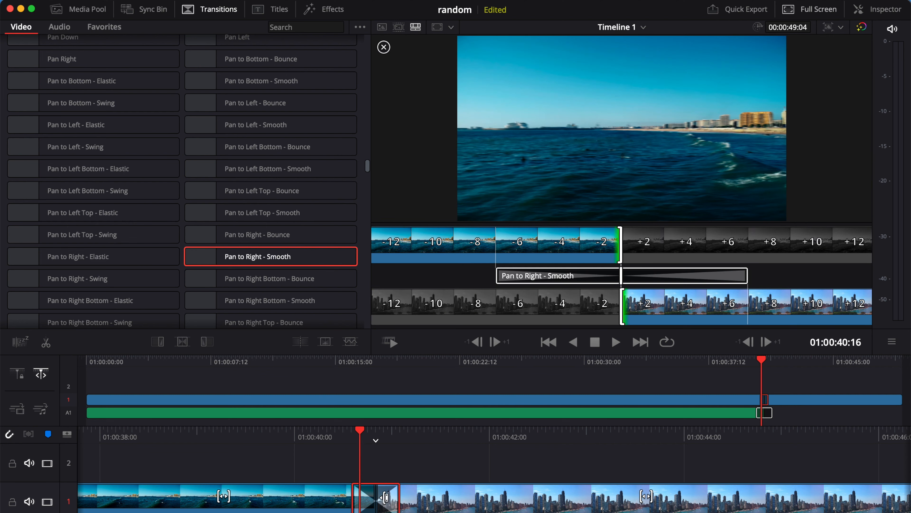
{"action": "left_click", "coordinate": [367, 499]}
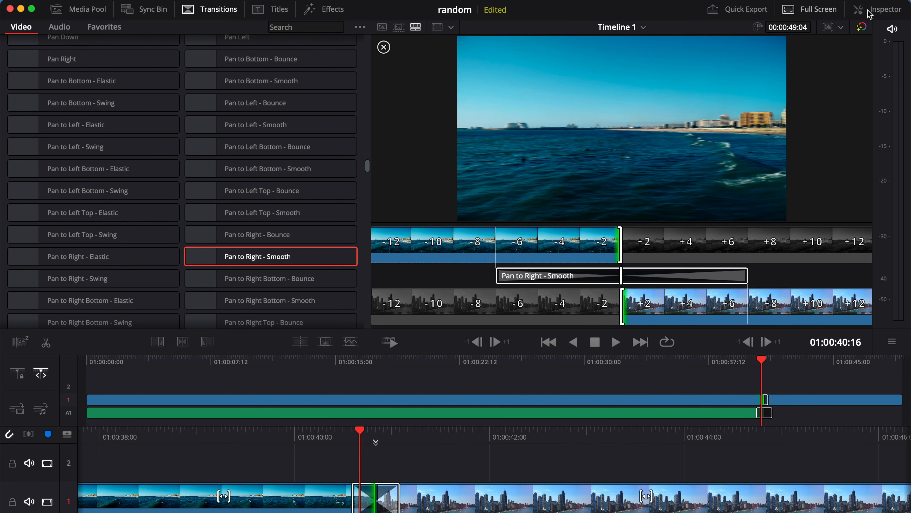
{"action": "left_click", "coordinate": [858, 9]}
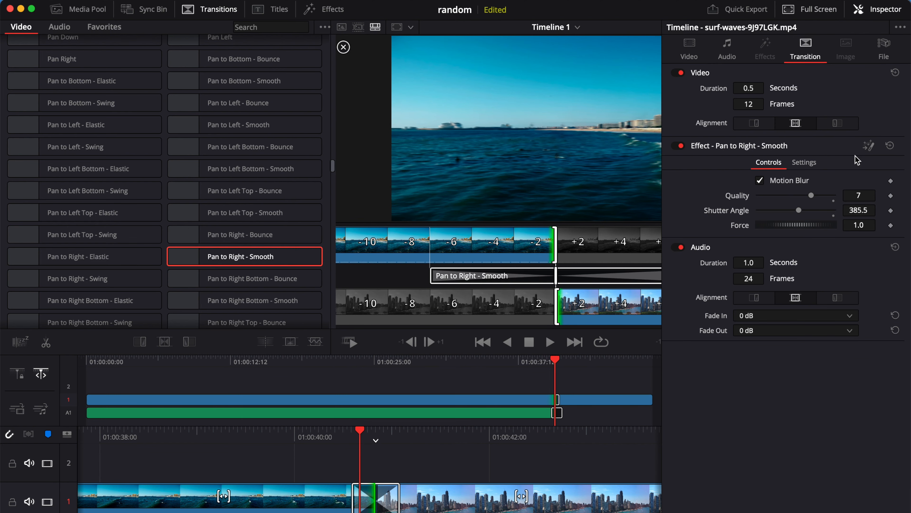
{"action": "left_click", "coordinate": [766, 181]}
{"action": "left_click", "coordinate": [868, 9]}
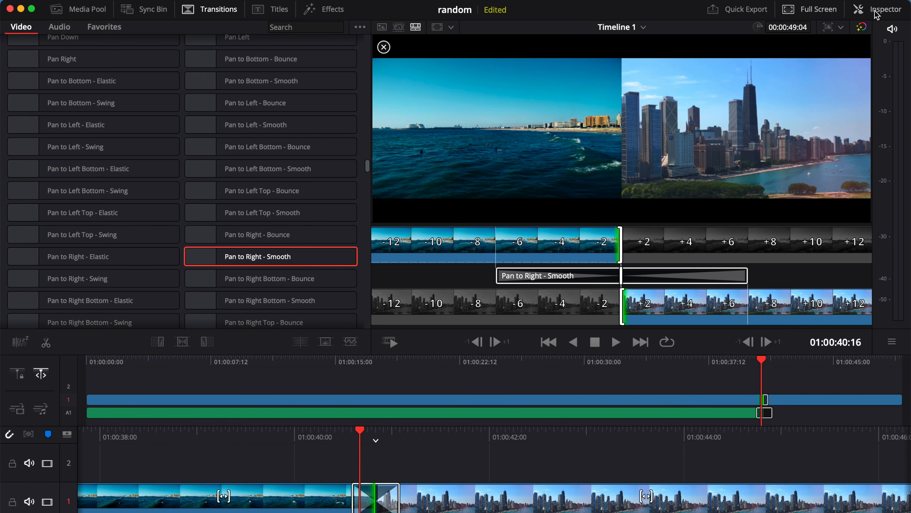
{"action": "left_click", "coordinate": [328, 431]}
{"action": "key", "text": "space"}
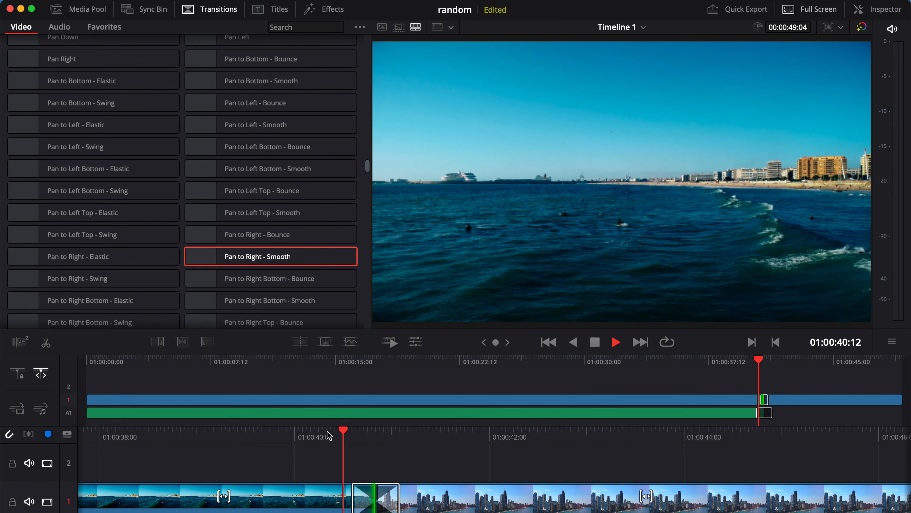
{"action": "left_click", "coordinate": [328, 431]}
{"action": "key", "text": "space"}
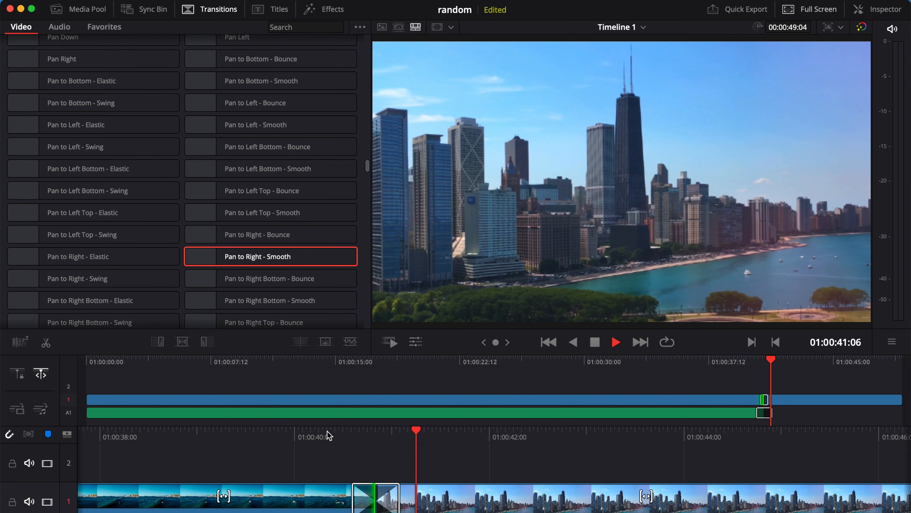
{"action": "left_click", "coordinate": [327, 431]}
{"action": "key", "text": "space"}
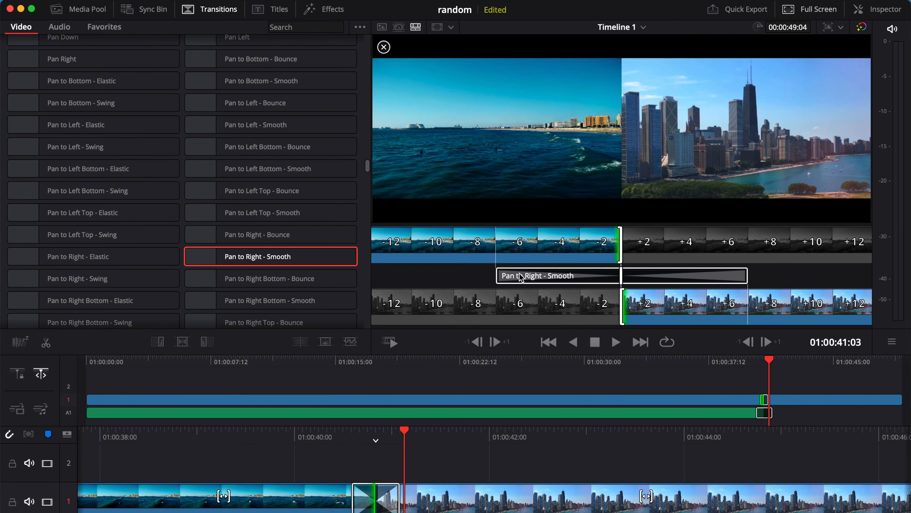
- Swap in Paint On at the cut, shorten it from its left edge, and preview it
{"action": "scroll", "coordinate": [175, 183], "scroll_direction": "up", "scroll_amount": 5}
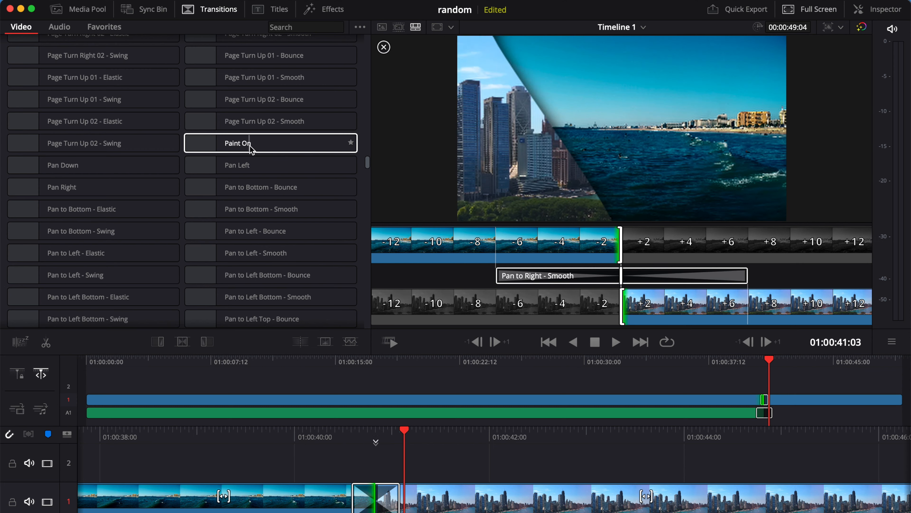
{"action": "mouse_move", "coordinate": [263, 150]}
{"action": "left_mouse_down"}
{"action": "mouse_move", "coordinate": [339, 471]}
{"action": "mouse_move", "coordinate": [368, 502]}
{"action": "left_mouse_up"}
{"action": "key", "text": "space"}
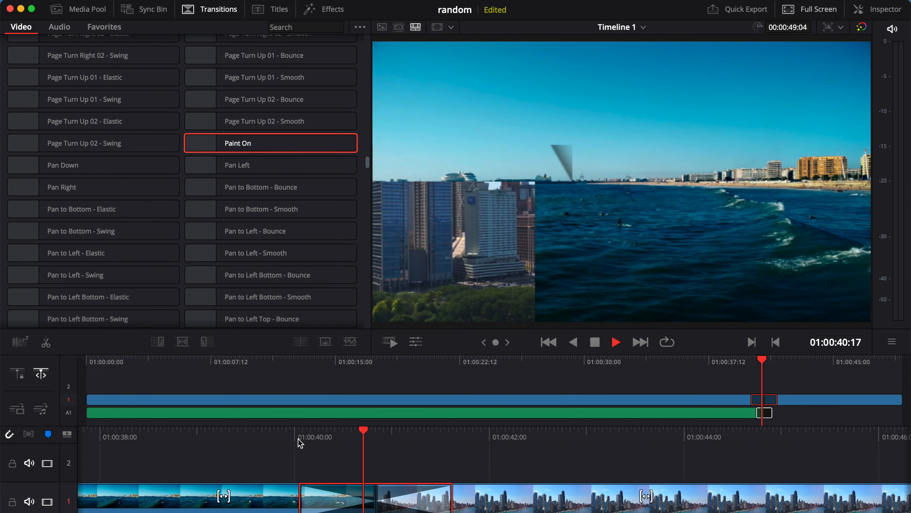
{"action": "left_click", "coordinate": [308, 444]}
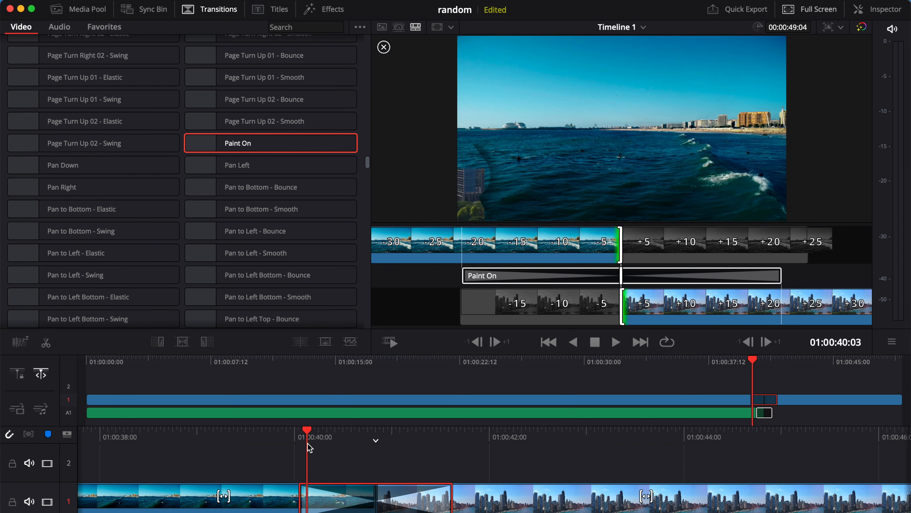
{"action": "left_click_drag", "start_coordinate": [300, 493], "coordinate": [349, 492]}
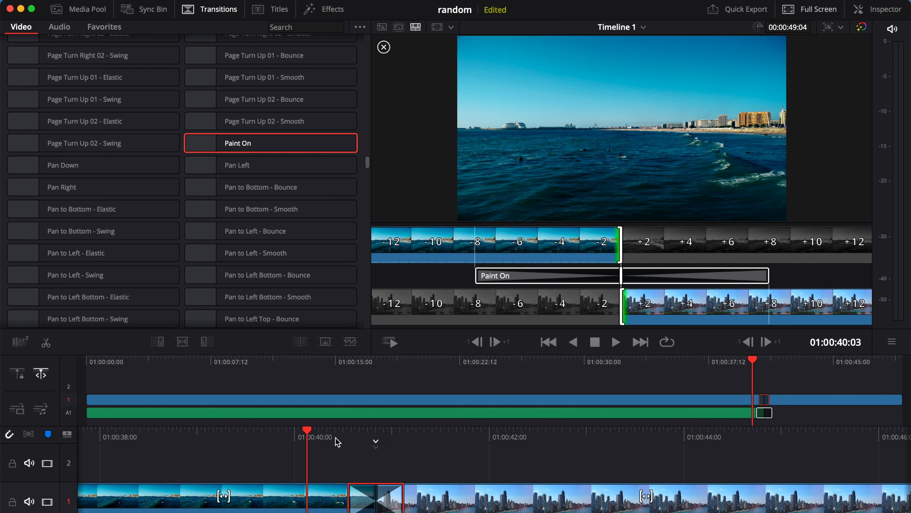
{"action": "key", "text": "space"}
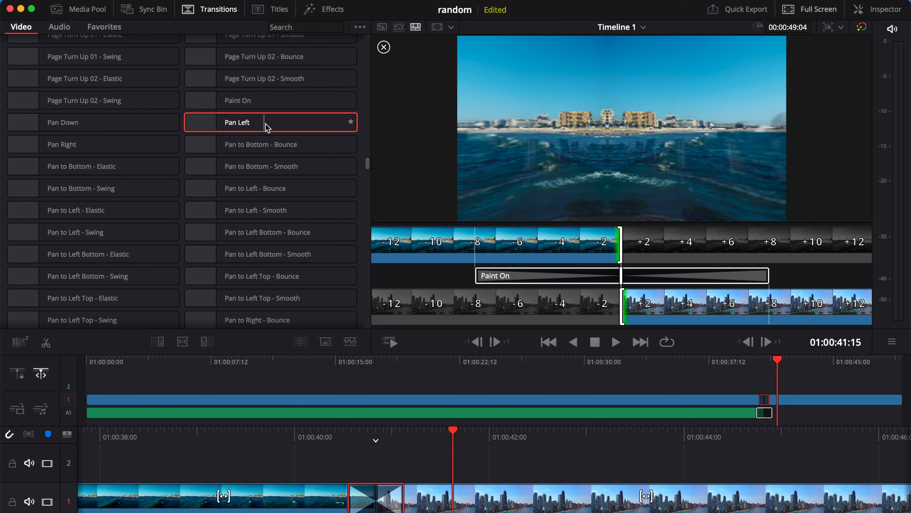
{"action": "scroll", "coordinate": [234, 201], "scroll_direction": "down", "scroll_amount": 10}
{"action": "scroll", "coordinate": [261, 205], "scroll_direction": "down", "scroll_amount": 2}
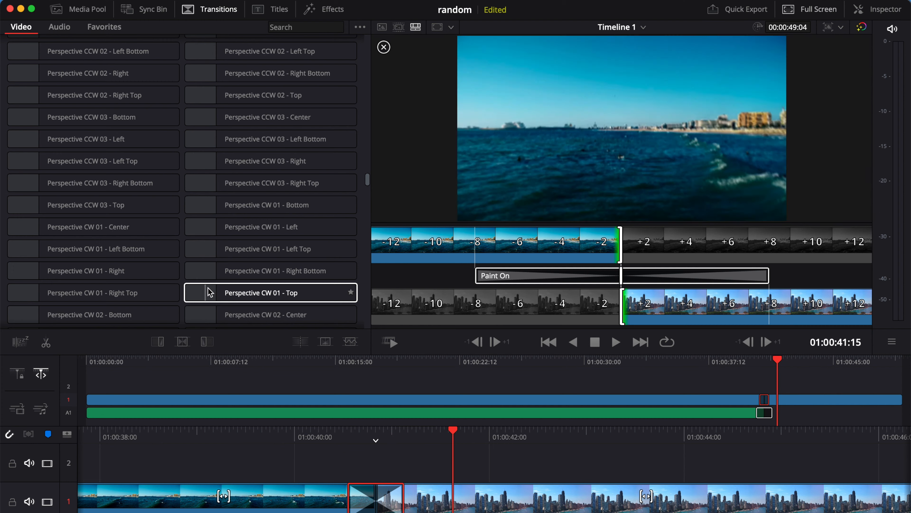
{"action": "scroll", "coordinate": [215, 291], "scroll_direction": "down", "scroll_amount": 10}
{"action": "scroll", "coordinate": [215, 281], "scroll_direction": "down", "scroll_amount": 3}
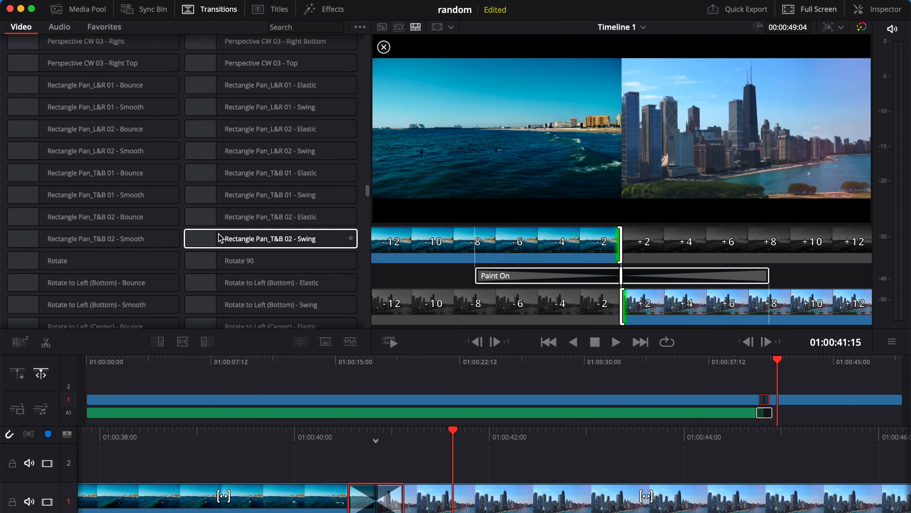
{"action": "scroll", "coordinate": [214, 168], "scroll_direction": "up", "scroll_amount": 4}
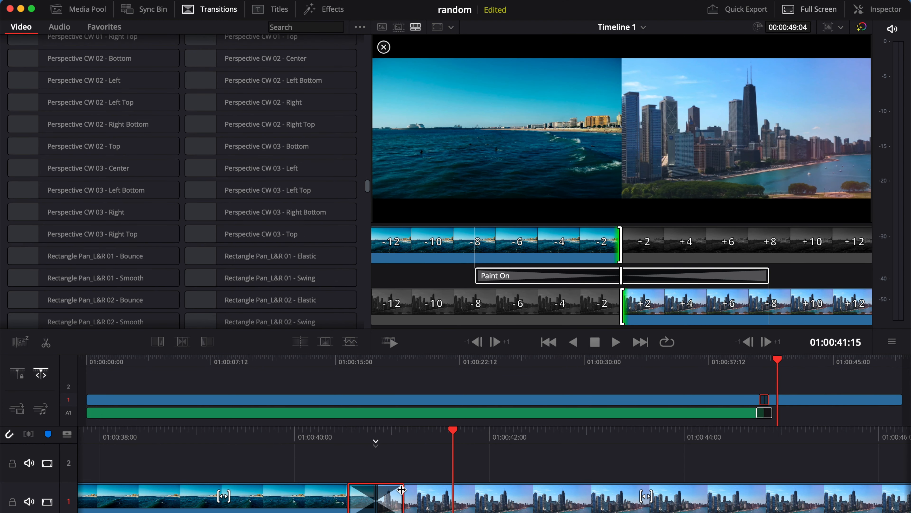
- Replace the Paint On transition with Perspective CW 03 - Left at the cut
{"action": "key", "text": "Delete"}
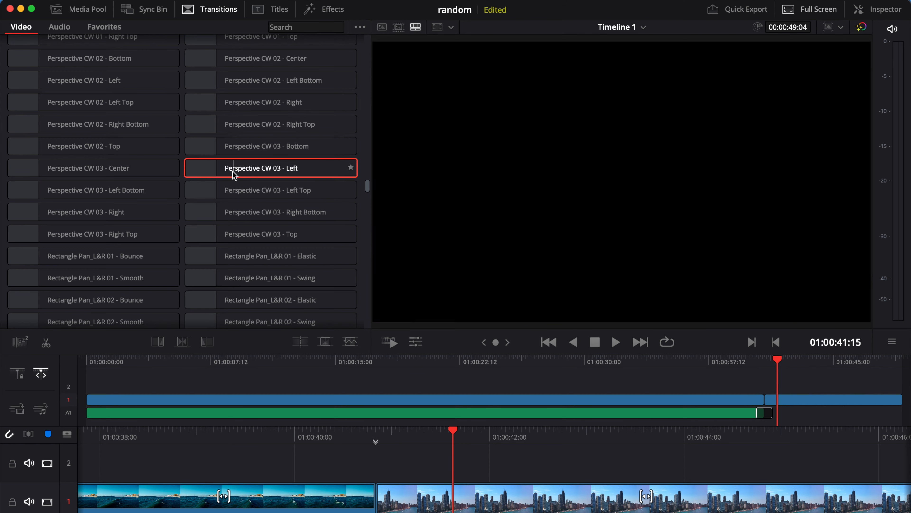
{"action": "left_click_drag", "start_coordinate": [233, 171], "coordinate": [355, 499]}
{"action": "left_click", "coordinate": [348, 430]}
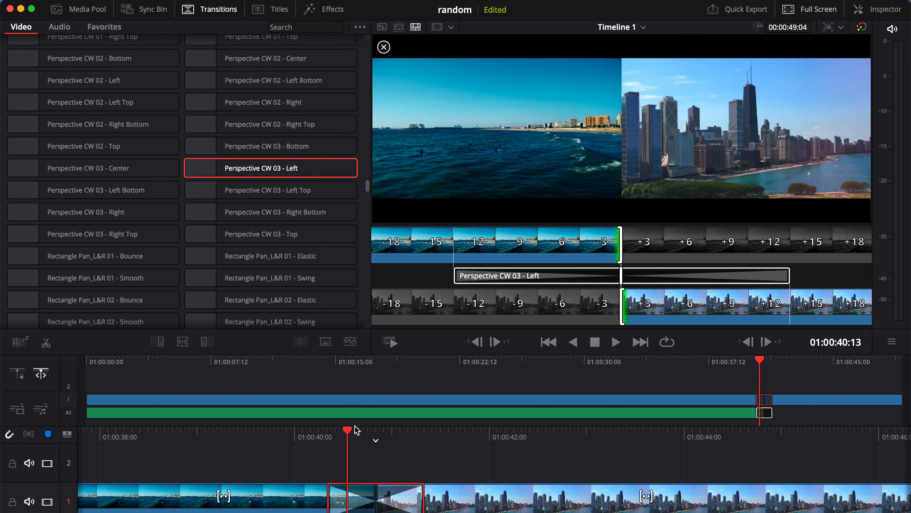
- Set the Perspective transition's Quality to 5 and Shutter Angle to 181.4
{"action": "left_click", "coordinate": [879, 10]}
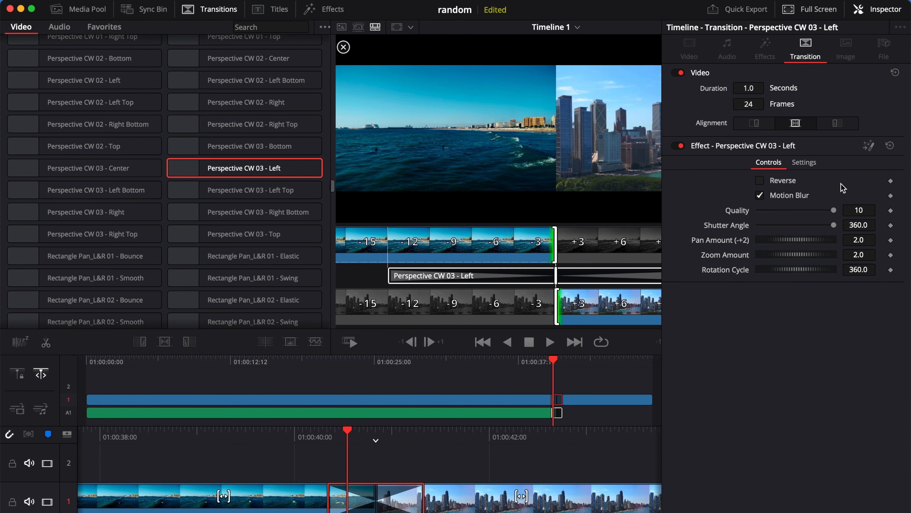
{"action": "left_click_drag", "start_coordinate": [832, 209], "coordinate": [796, 225]}
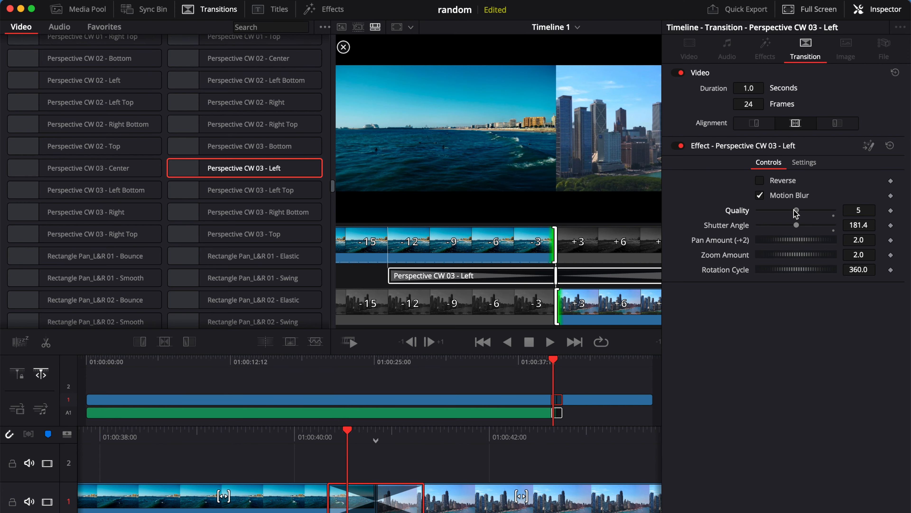
{"action": "left_click", "coordinate": [876, 11]}
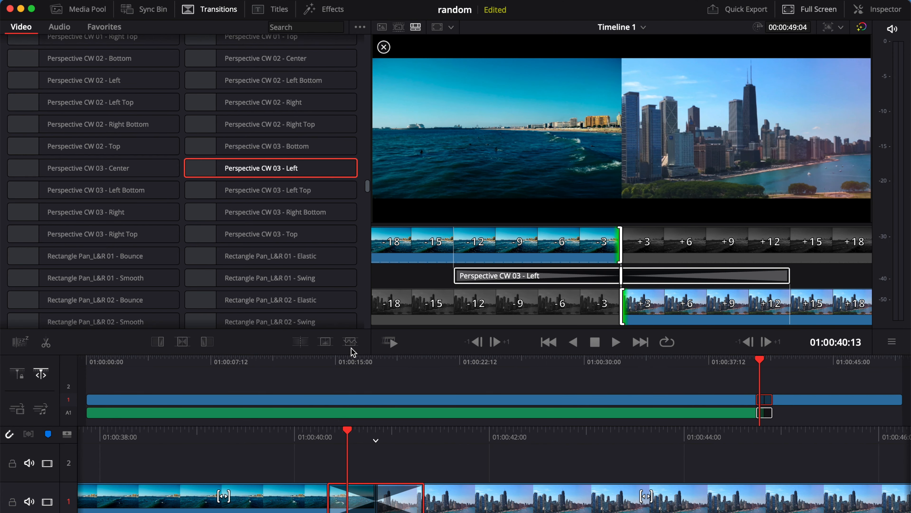
- Play back the Perspective CW 03 - Left transition from just before the cut
{"action": "left_click", "coordinate": [315, 435]}
{"action": "key", "text": "space"}
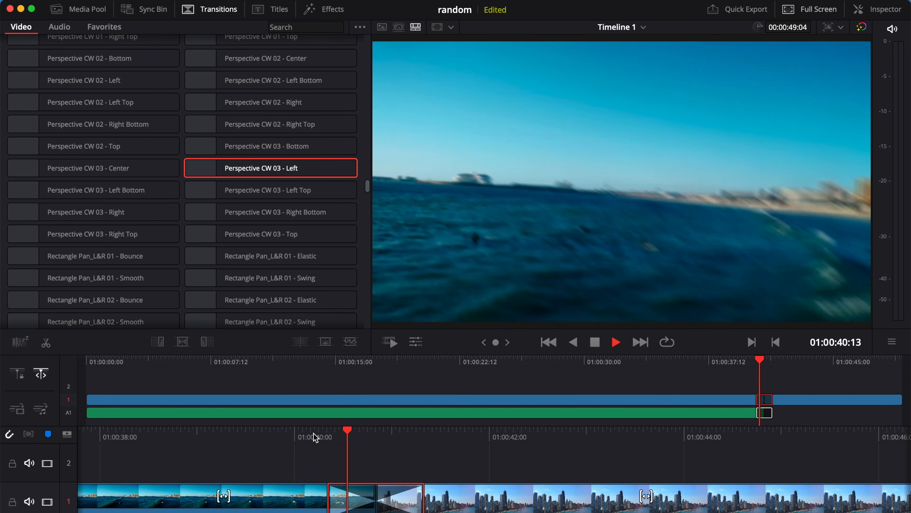
{"action": "left_click", "coordinate": [312, 435]}
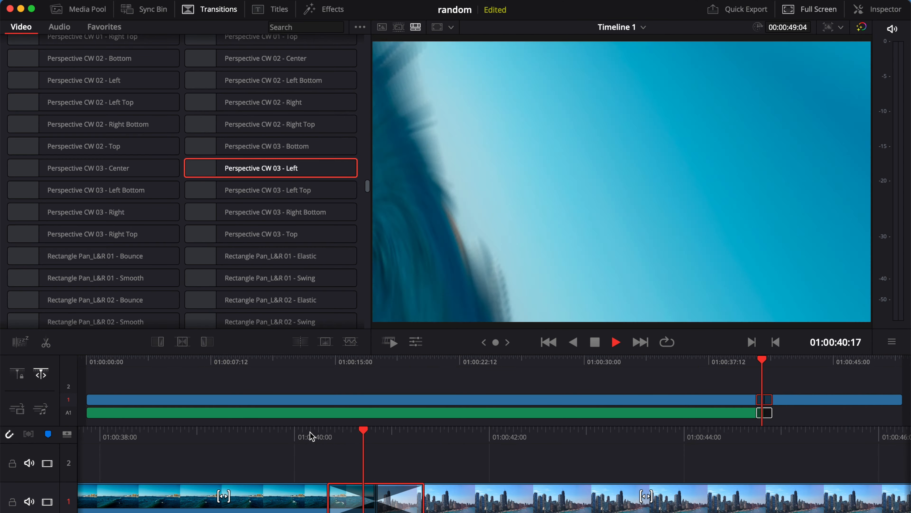
{"action": "left_click", "coordinate": [312, 435]}
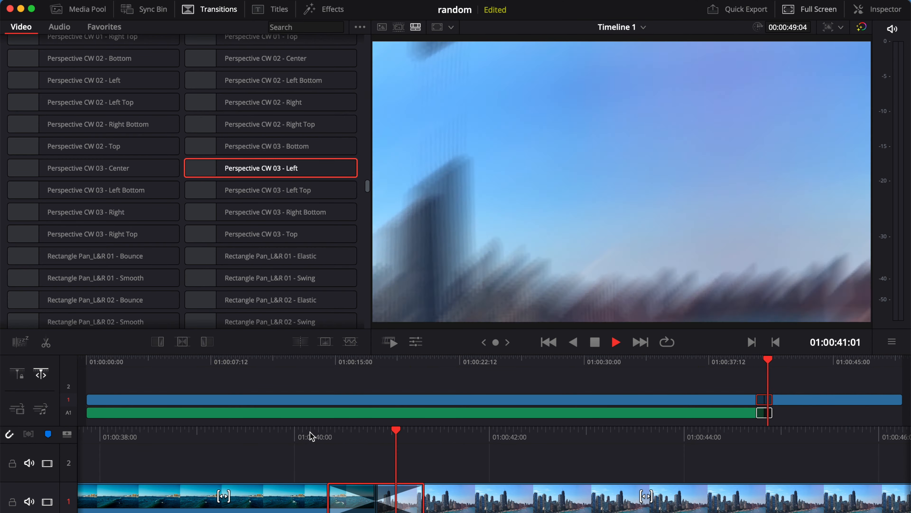
{"action": "key", "text": "space"}
- Switch Motion Blur off and Reverse on in the transition's Inspector settings
{"action": "left_click", "coordinate": [360, 435]}
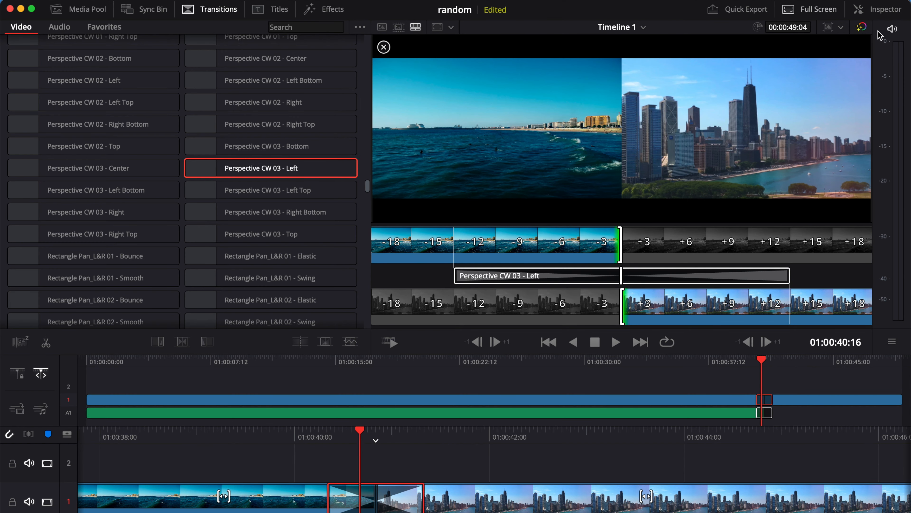
{"action": "left_click", "coordinate": [877, 9]}
{"action": "left_click", "coordinate": [772, 194]}
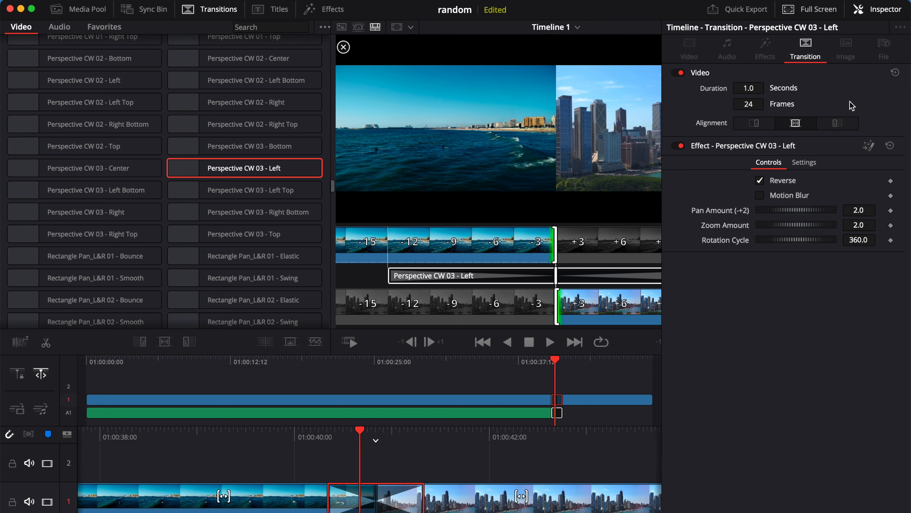
- Hide the Inspector and replay the reversed Perspective transition several times
{"action": "left_click", "coordinate": [856, 9]}
{"action": "left_click", "coordinate": [306, 453]}
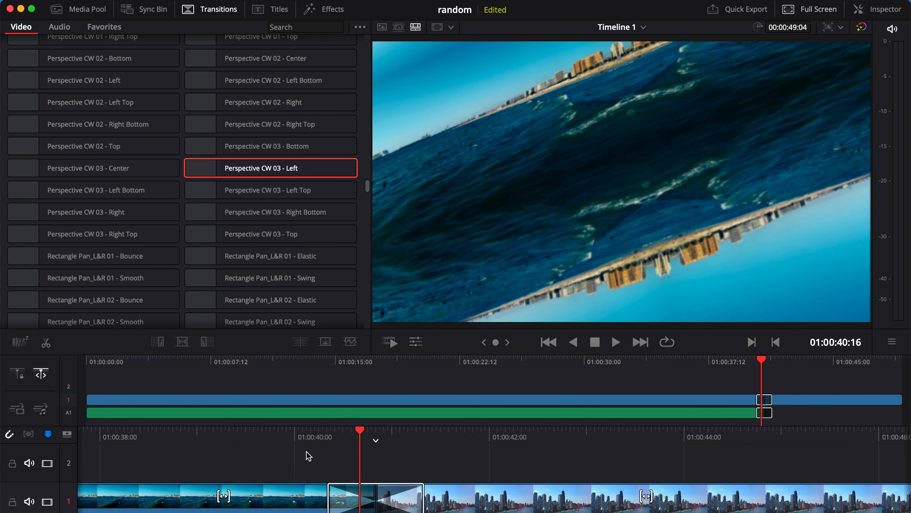
{"action": "left_click", "coordinate": [313, 436]}
{"action": "key", "text": "space"}
{"action": "left_click", "coordinate": [313, 436]}
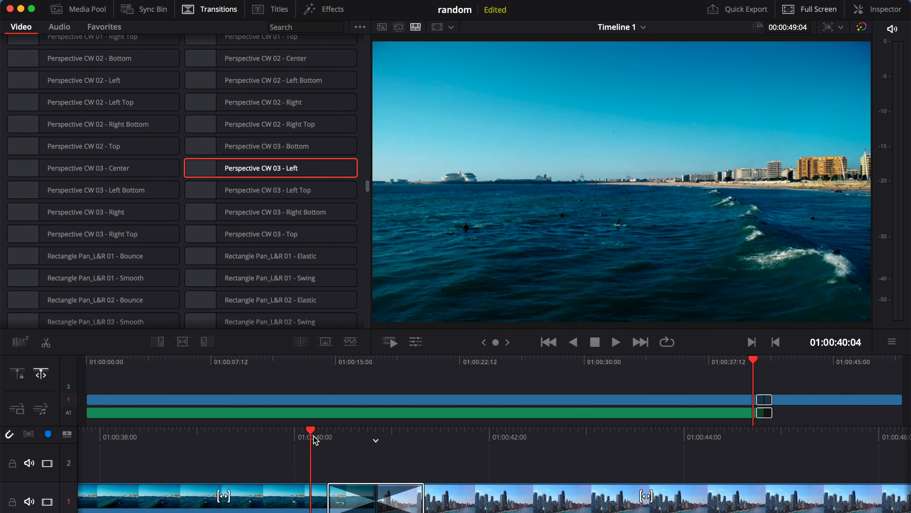
{"action": "key", "text": "space"}
{"action": "left_click", "coordinate": [313, 436]}
{"action": "key", "text": "space"}
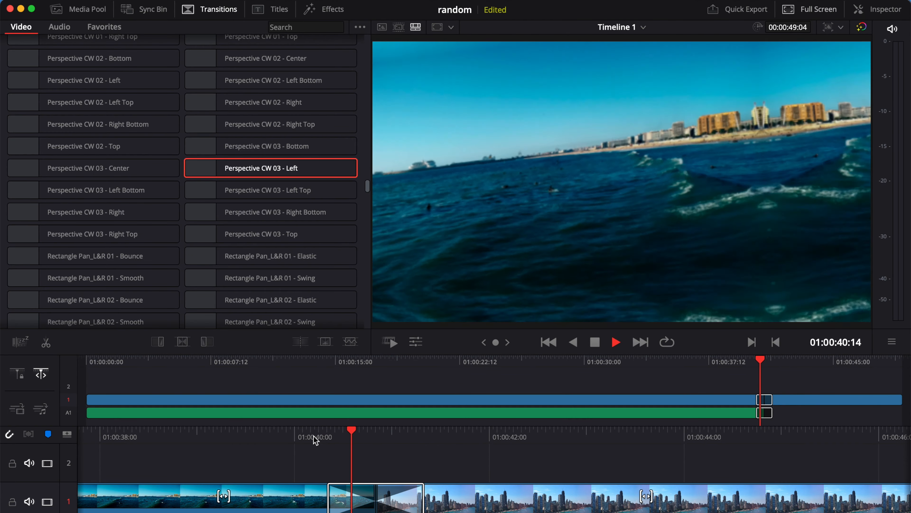
- Recheck the transition's settings, then play the reversed transition again from before the cut
{"action": "left_click", "coordinate": [375, 497]}
{"action": "left_click", "coordinate": [861, 9]}
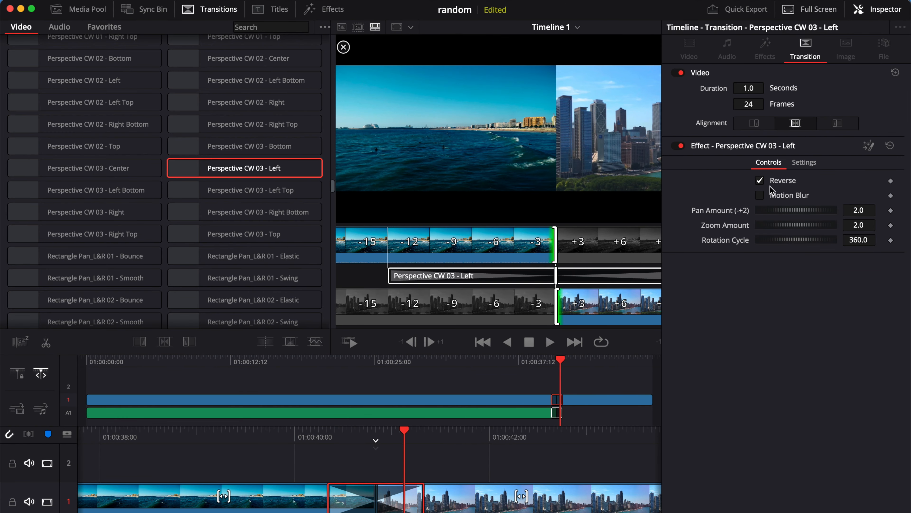
{"action": "left_click", "coordinate": [879, 9]}
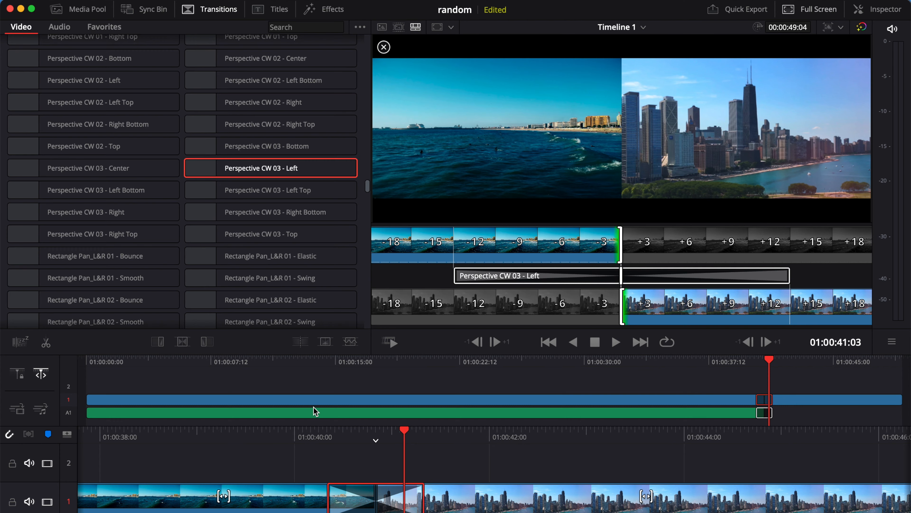
{"action": "left_click", "coordinate": [309, 436]}
{"action": "key", "text": "space"}
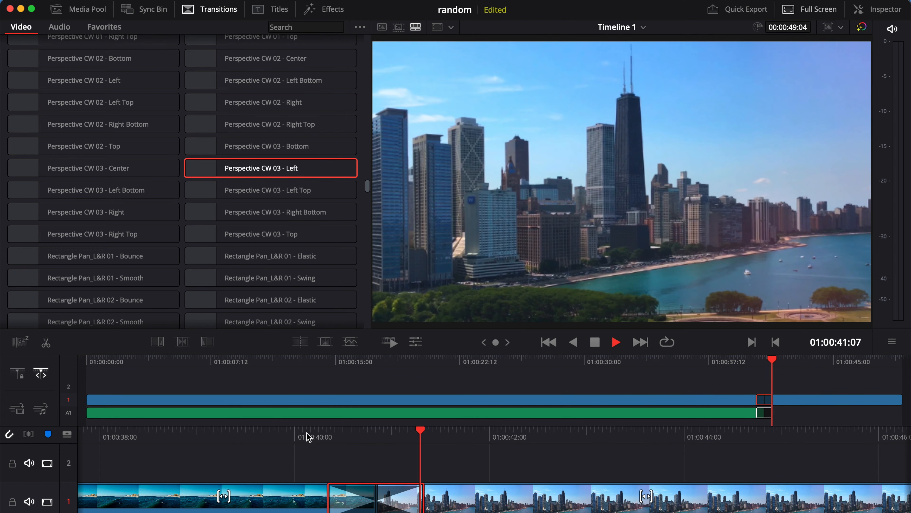
{"action": "left_click", "coordinate": [307, 436]}
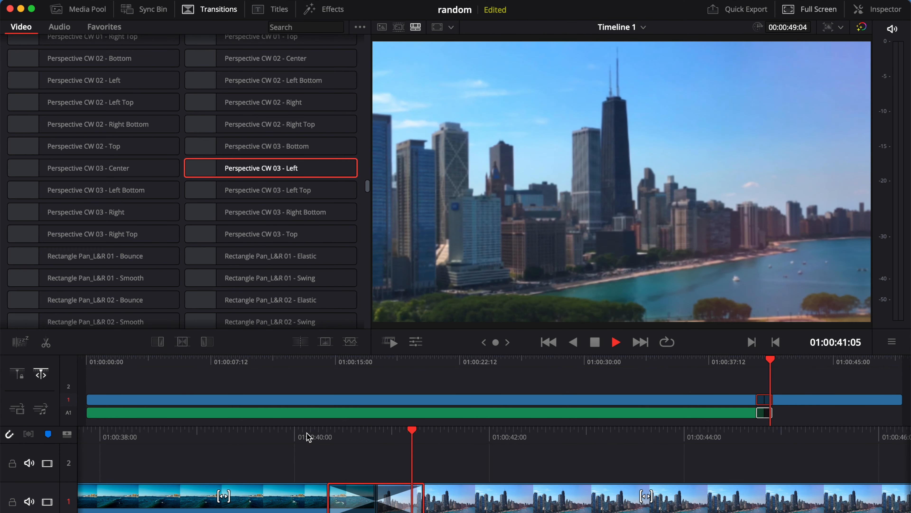
{"action": "scroll", "coordinate": [329, 261], "scroll_direction": "down", "scroll_amount": 15}
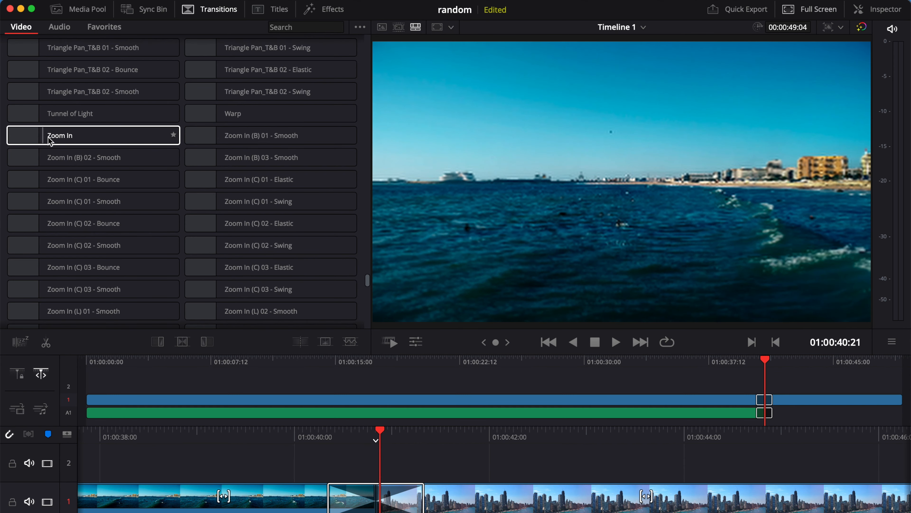
- Replace the Perspective transition with Zoom In (C) 02 - Smooth on the cut
{"action": "scroll", "coordinate": [179, 283], "scroll_direction": "down", "scroll_amount": 3}
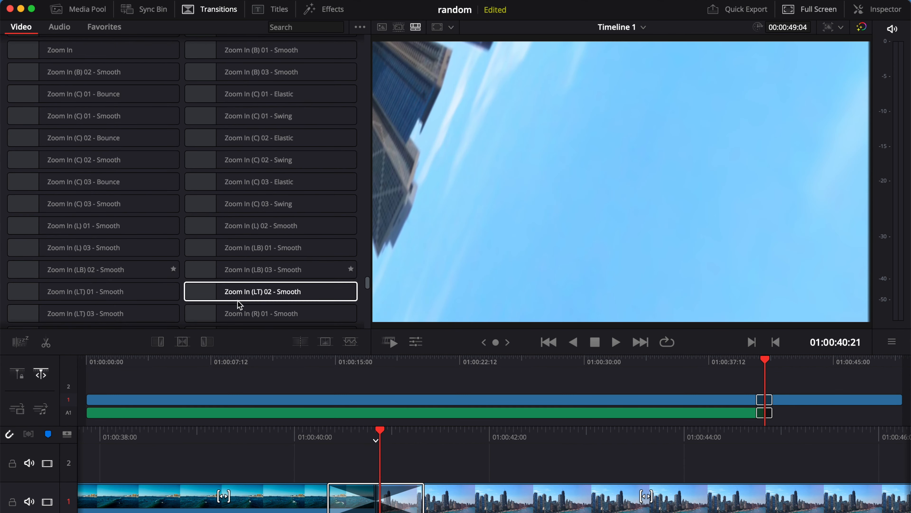
{"action": "left_click", "coordinate": [368, 492]}
{"action": "key", "text": "Delete"}
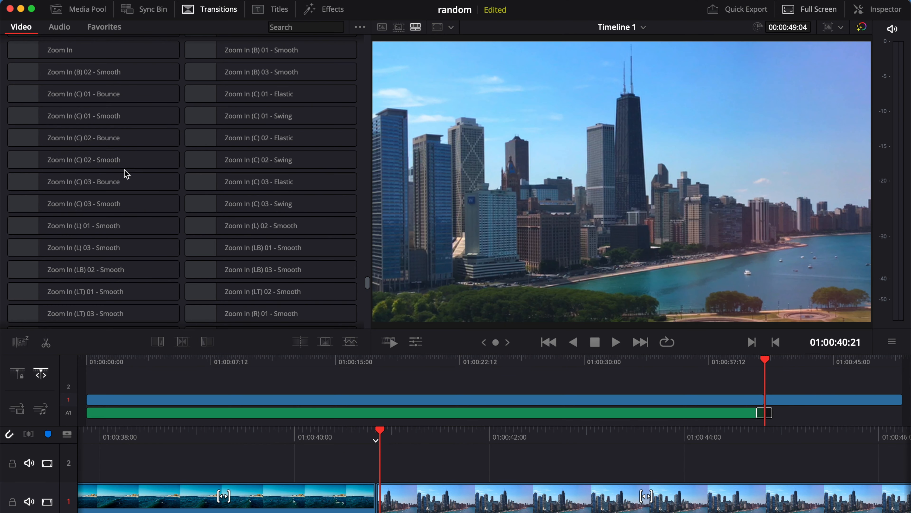
{"action": "left_click_drag", "start_coordinate": [63, 165], "coordinate": [379, 501]}
- Preview the Zoom In (C) 02 - Smooth transition several times from just before the cut
{"action": "left_click", "coordinate": [319, 433]}
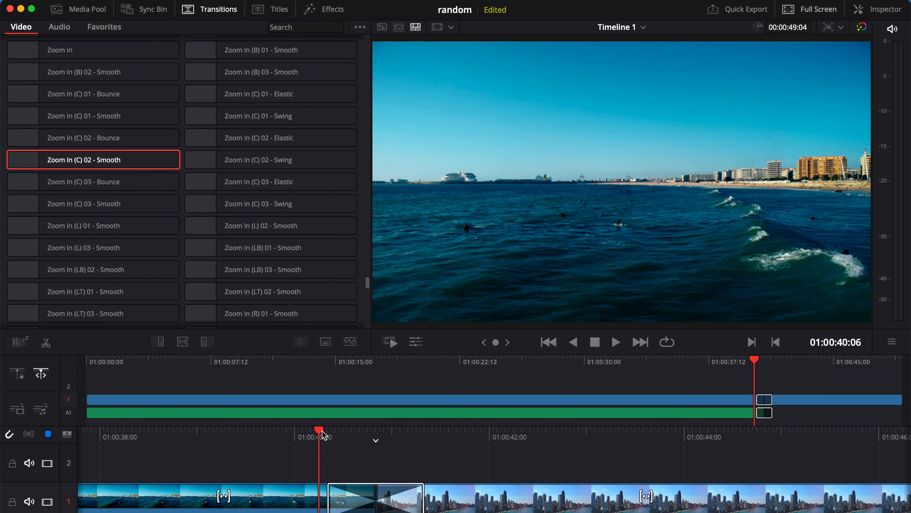
{"action": "scroll", "coordinate": [278, 248], "scroll_direction": "down", "scroll_amount": 8}
{"action": "scroll", "coordinate": [278, 248], "scroll_direction": "down", "scroll_amount": 10}
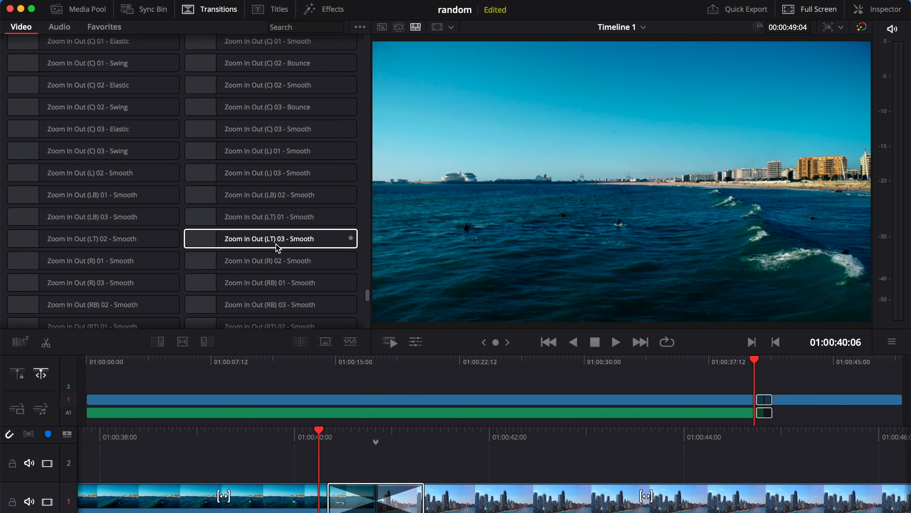
{"action": "scroll", "coordinate": [278, 247], "scroll_direction": "down", "scroll_amount": 5}
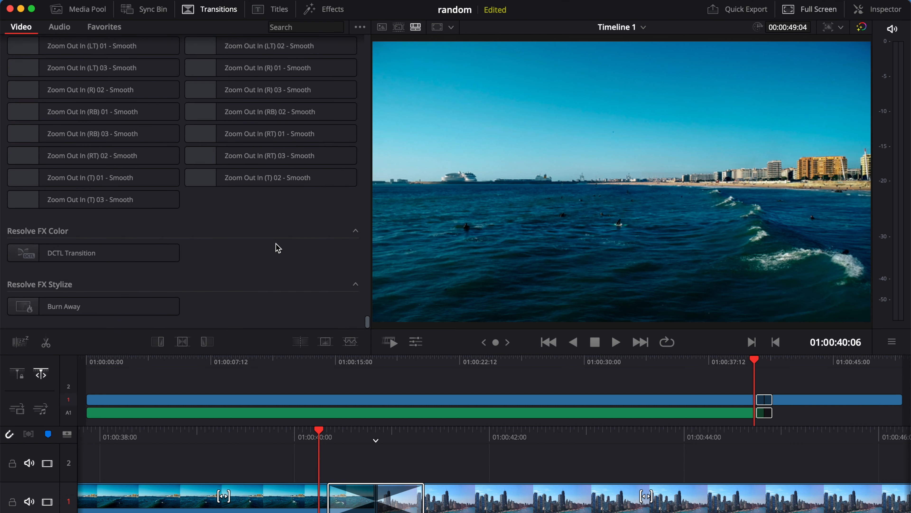
{"action": "scroll", "coordinate": [278, 248], "scroll_direction": "up", "scroll_amount": 10}
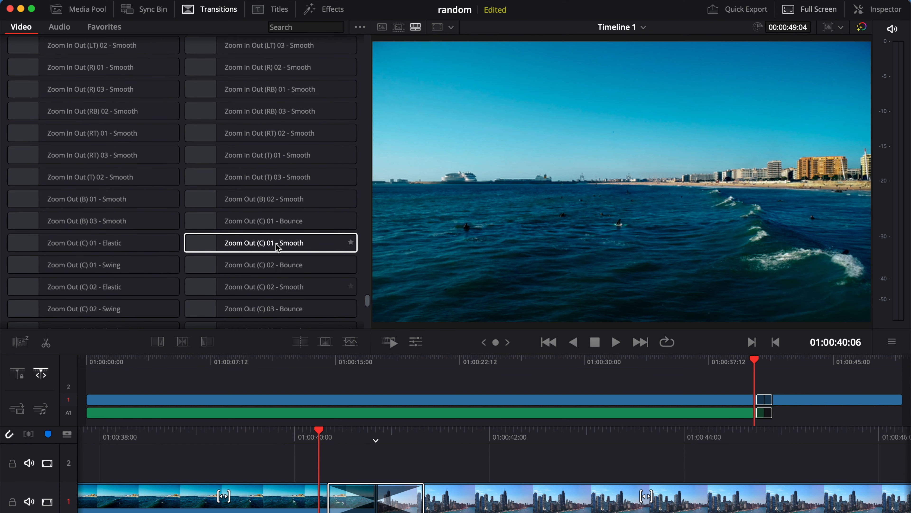
{"action": "scroll", "coordinate": [278, 248], "scroll_direction": "up", "scroll_amount": 4}
{"action": "scroll", "coordinate": [278, 248], "scroll_direction": "down", "scroll_amount": 6}
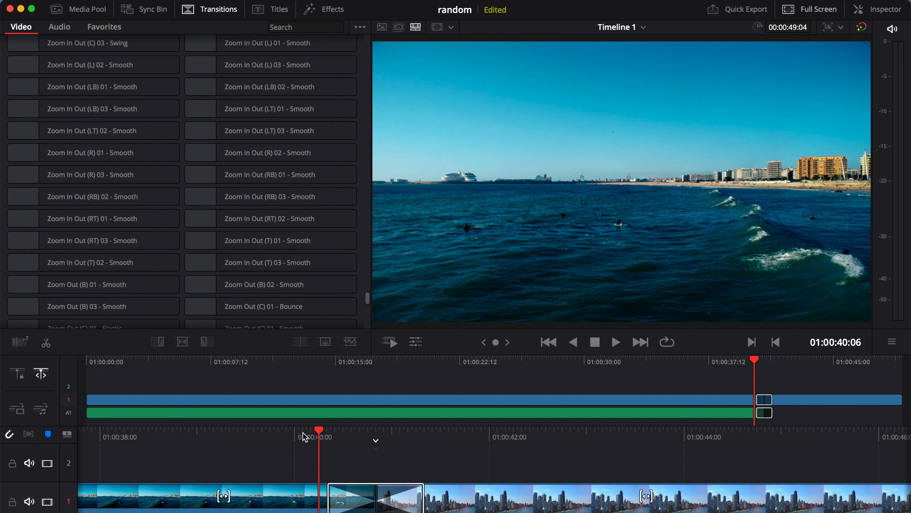
{"action": "key", "text": "space"}
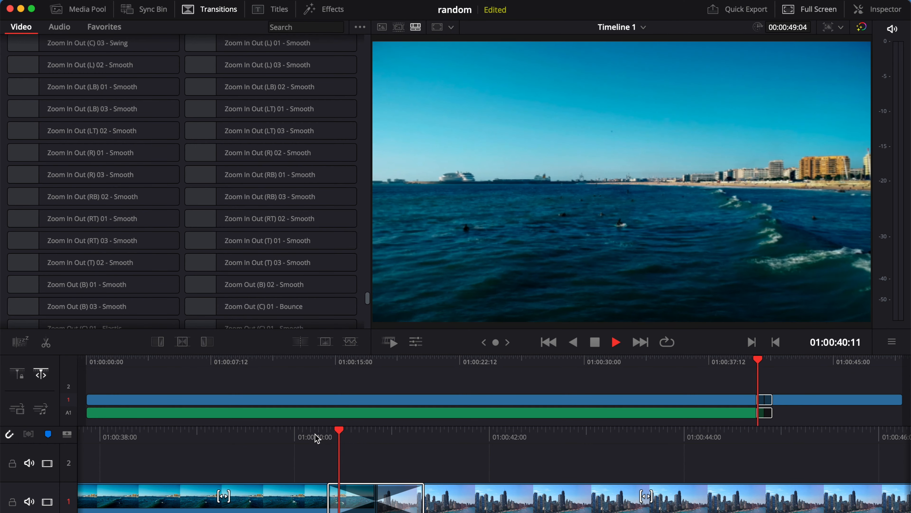
{"action": "left_click", "coordinate": [315, 435]}
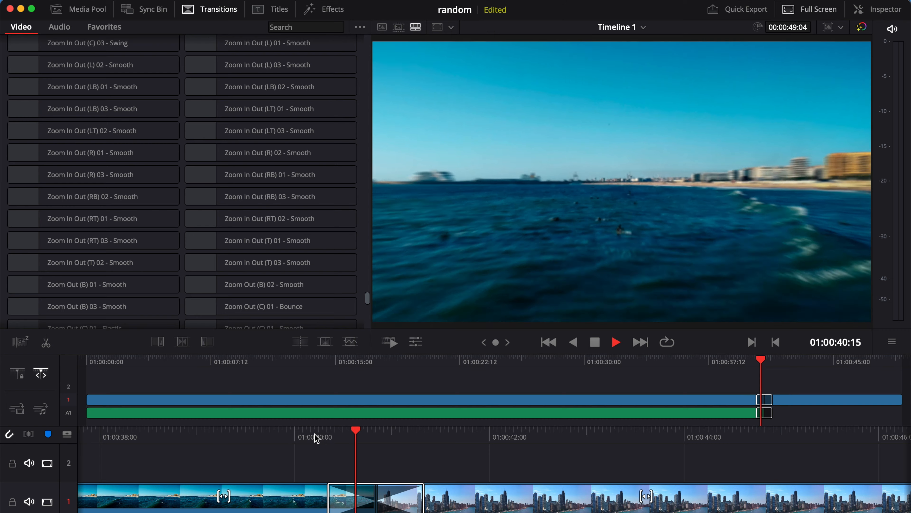
{"action": "left_click", "coordinate": [315, 434]}
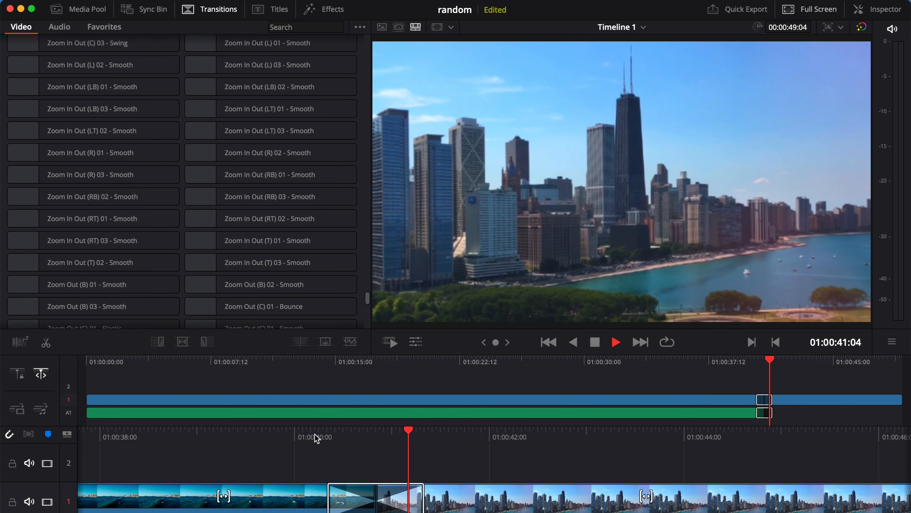
{"action": "left_click", "coordinate": [314, 434]}
{"action": "key", "text": "space"}
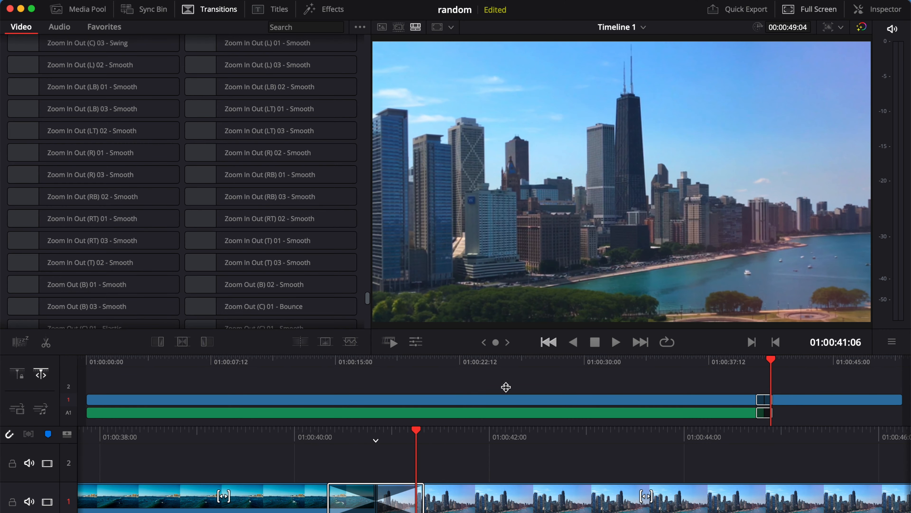
- Delete the Zoom In (C) 02 - Smooth transition, leaving a straight cut
{"action": "left_click", "coordinate": [393, 507]}
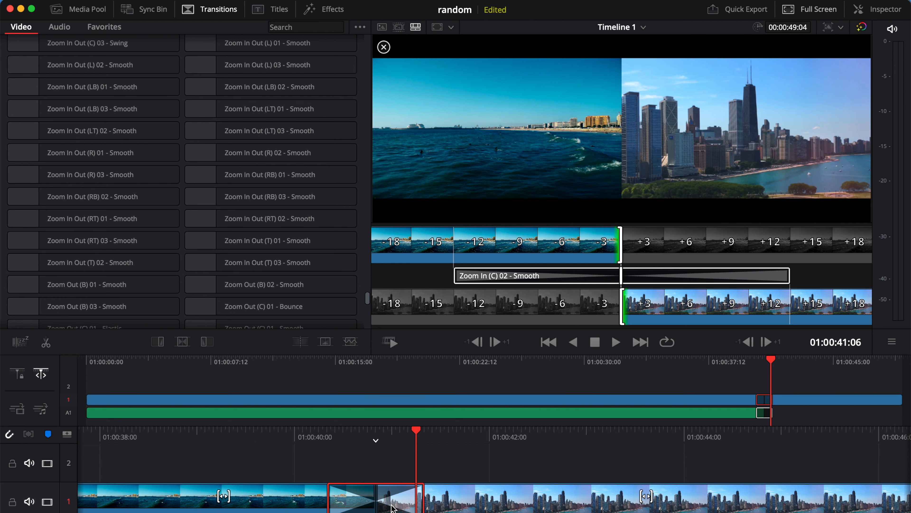
{"action": "key", "text": "Delete"}
{"action": "scroll", "coordinate": [269, 295], "scroll_direction": "down", "scroll_amount": 5}
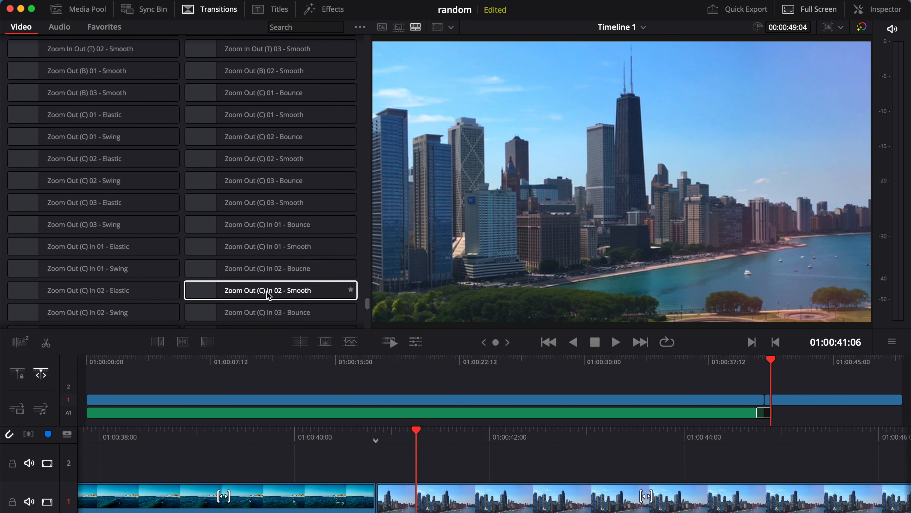
- Place Zoom Out (LT) 01 - Smooth between surf-waves and sears_tower_4k and play it back
{"action": "scroll", "coordinate": [267, 292], "scroll_direction": "down", "scroll_amount": 15}
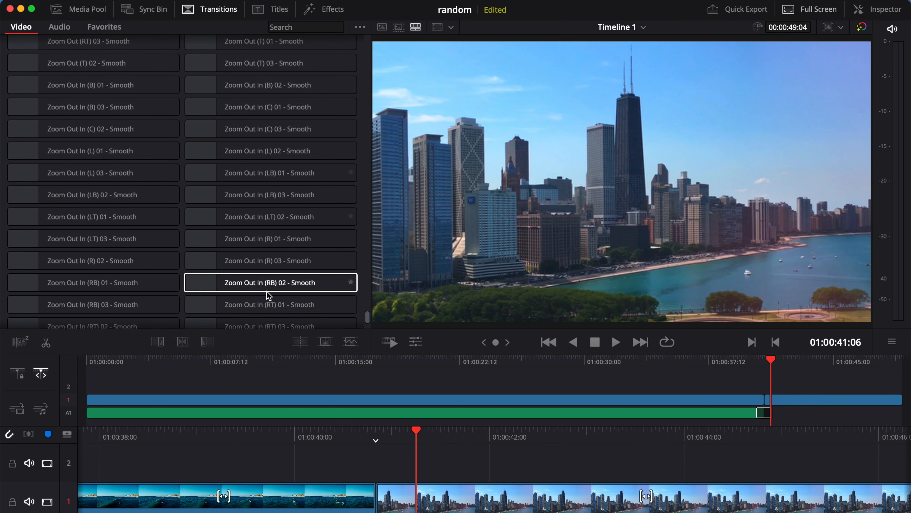
{"action": "scroll", "coordinate": [269, 295], "scroll_direction": "up", "scroll_amount": 15}
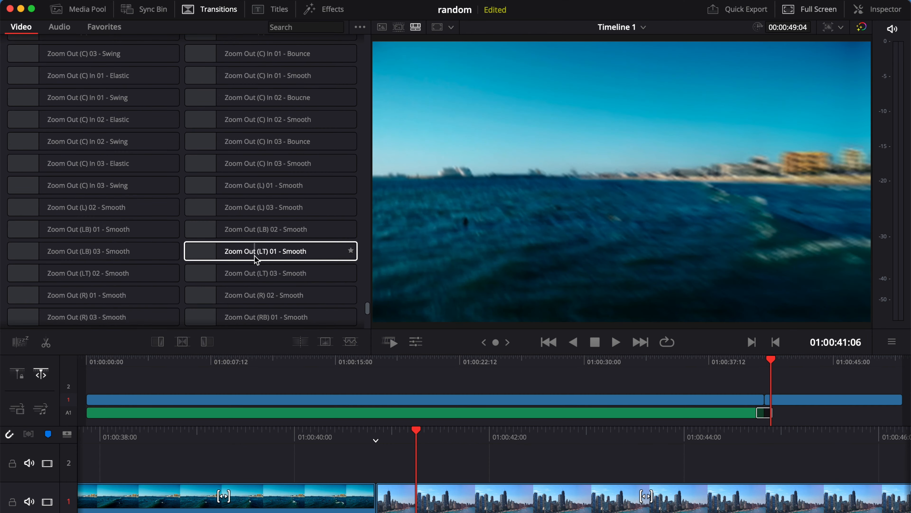
{"action": "left_click_drag", "start_coordinate": [255, 255], "coordinate": [383, 503]}
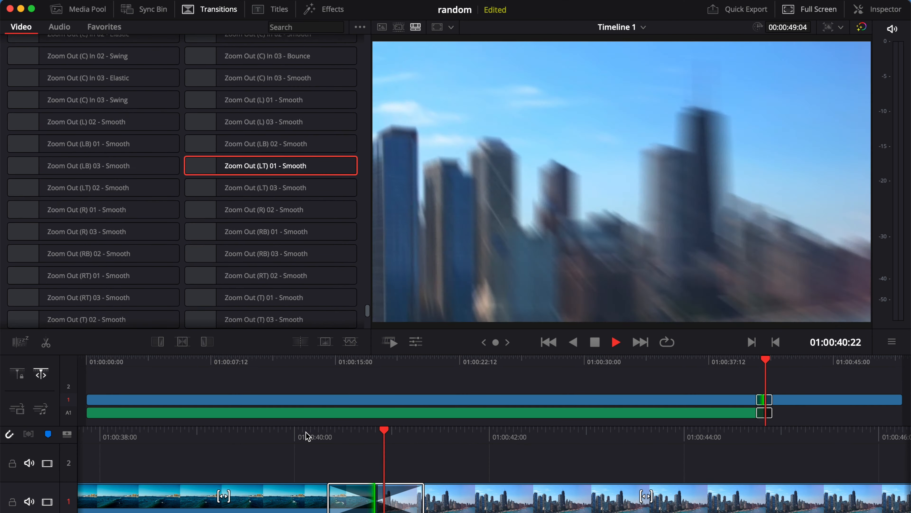
{"action": "left_click", "coordinate": [307, 436]}
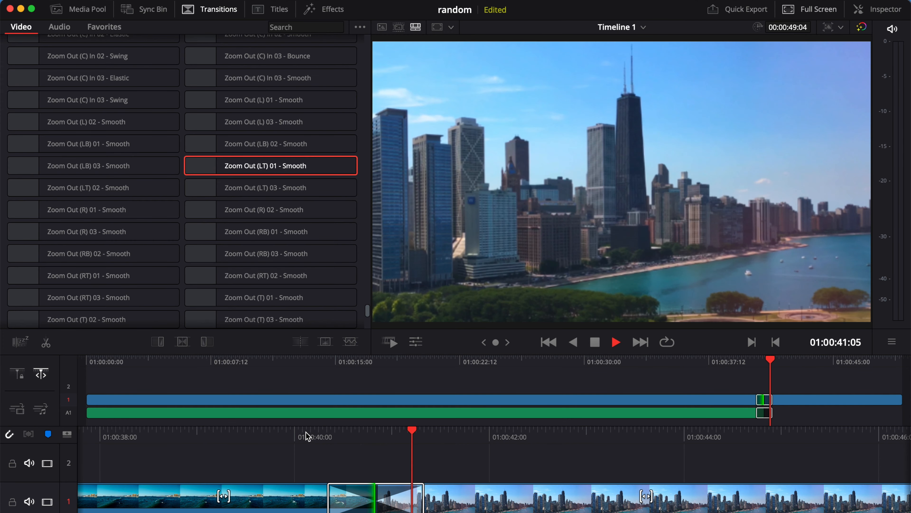
{"action": "left_click", "coordinate": [308, 436]}
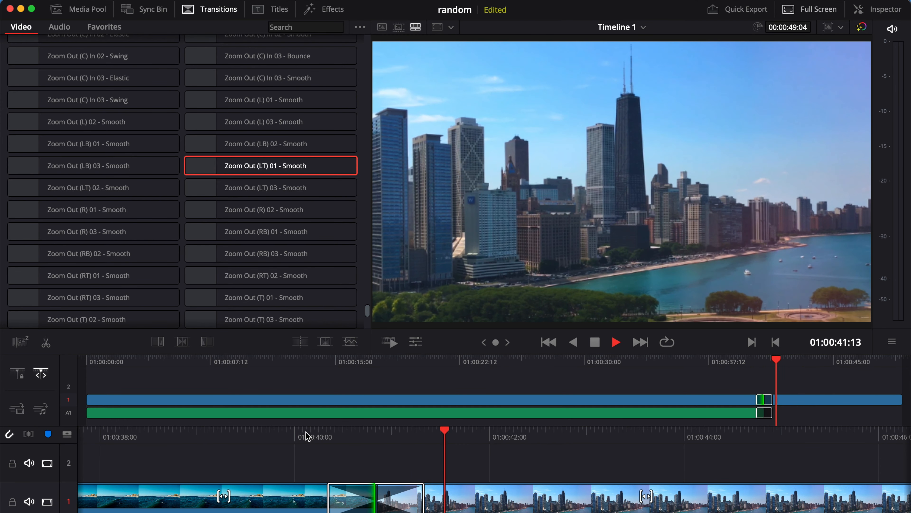
{"action": "key", "text": "space"}
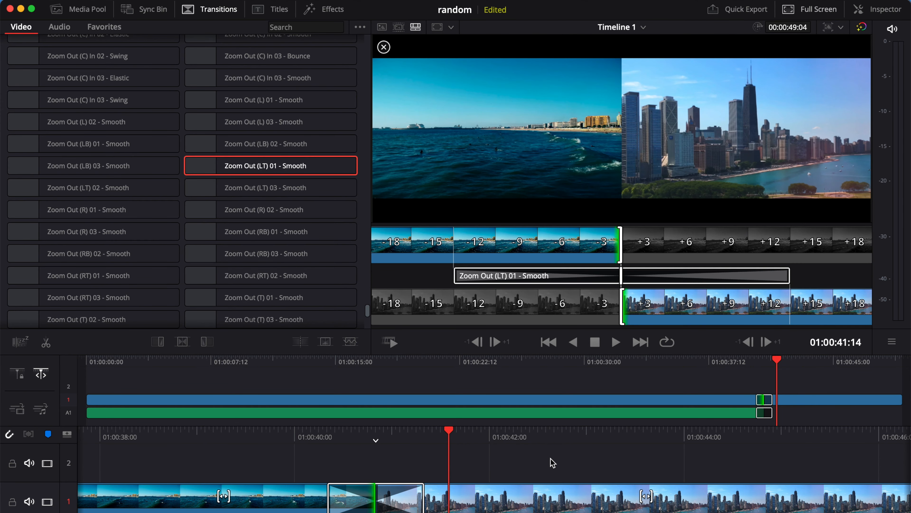